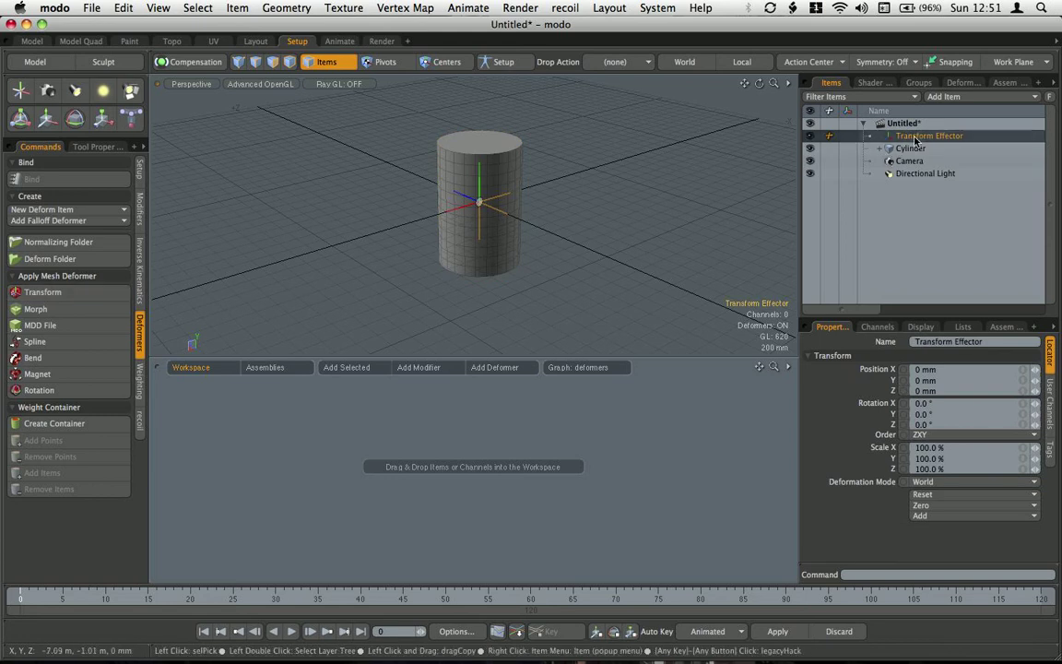
Try moving the Transform Effector in the viewport to test how it displaces the cylinder
key("w")
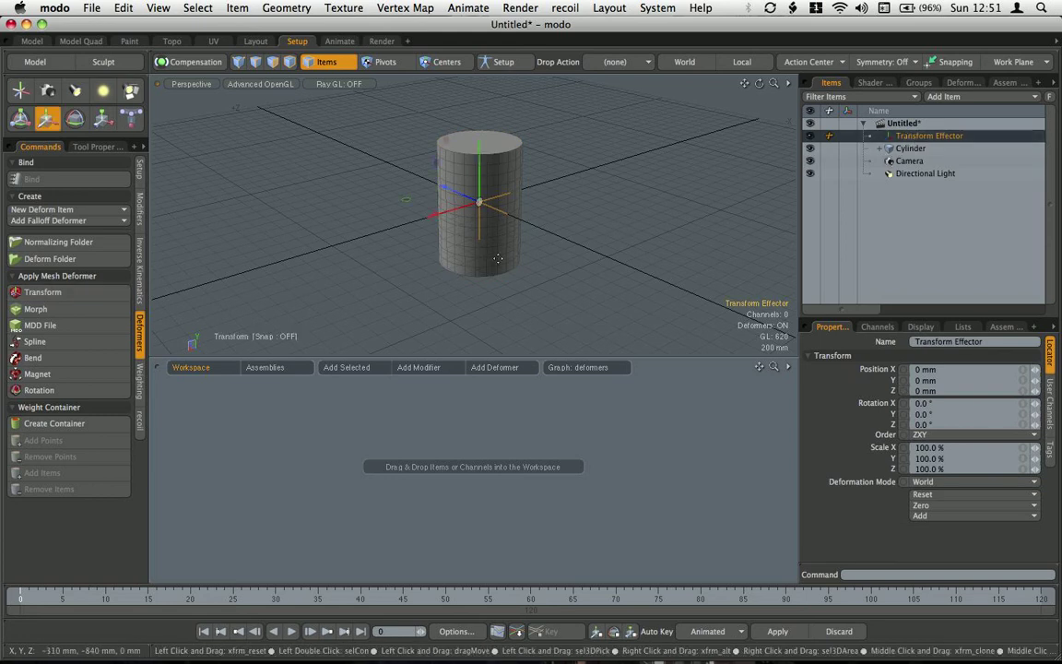
left_click_drag(399, 197, 393, 227)
key("super+z")
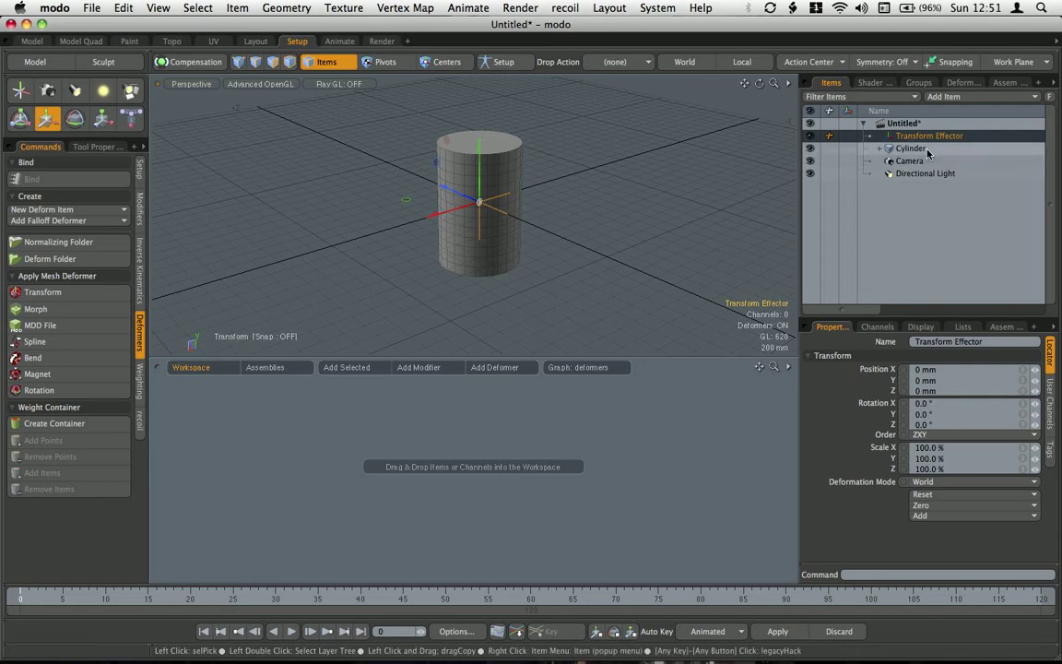
Add a Linear Falloff override to the cylinder's Transform deformer and set the falloff axis to Y
left_click(880, 148)
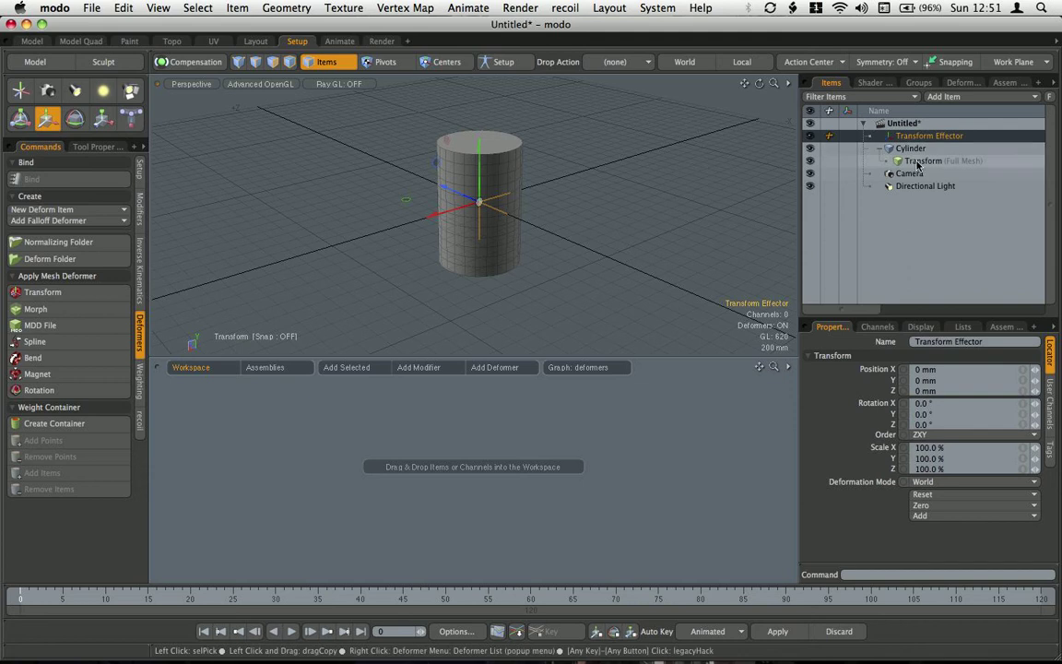
left_click(919, 162)
right_click(922, 164)
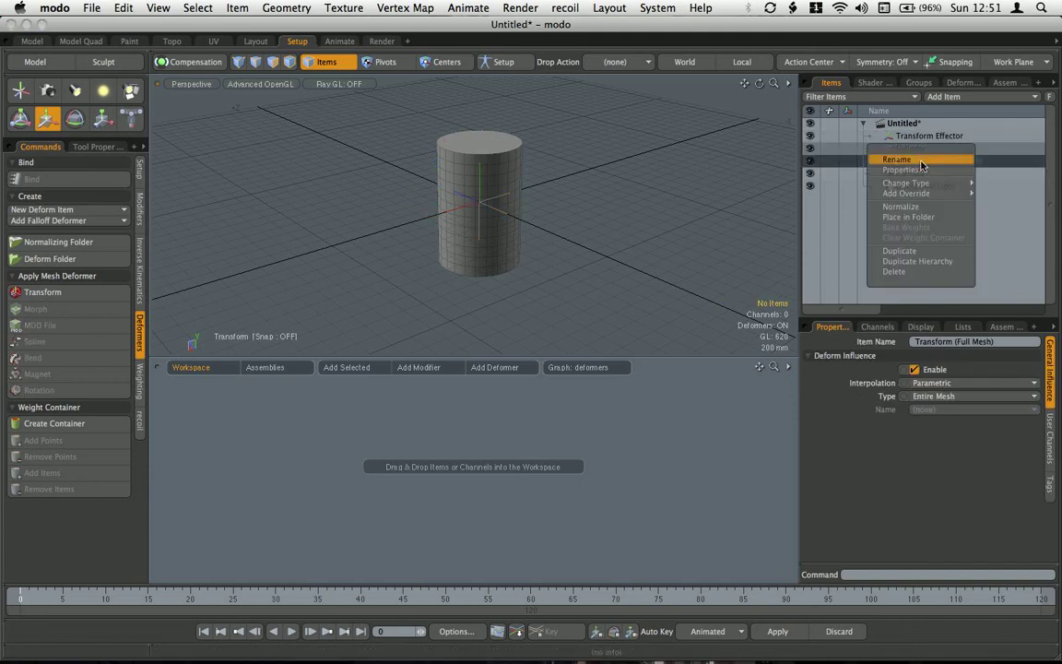
mouse_move(922, 194)
mouse_move(998, 218)
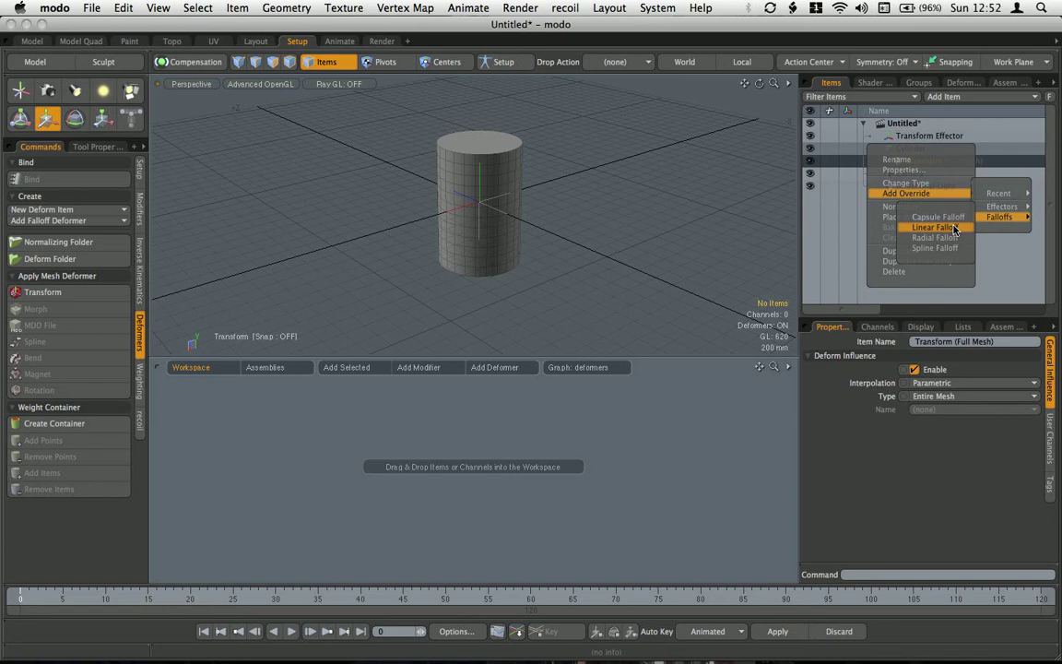
left_click(954, 229)
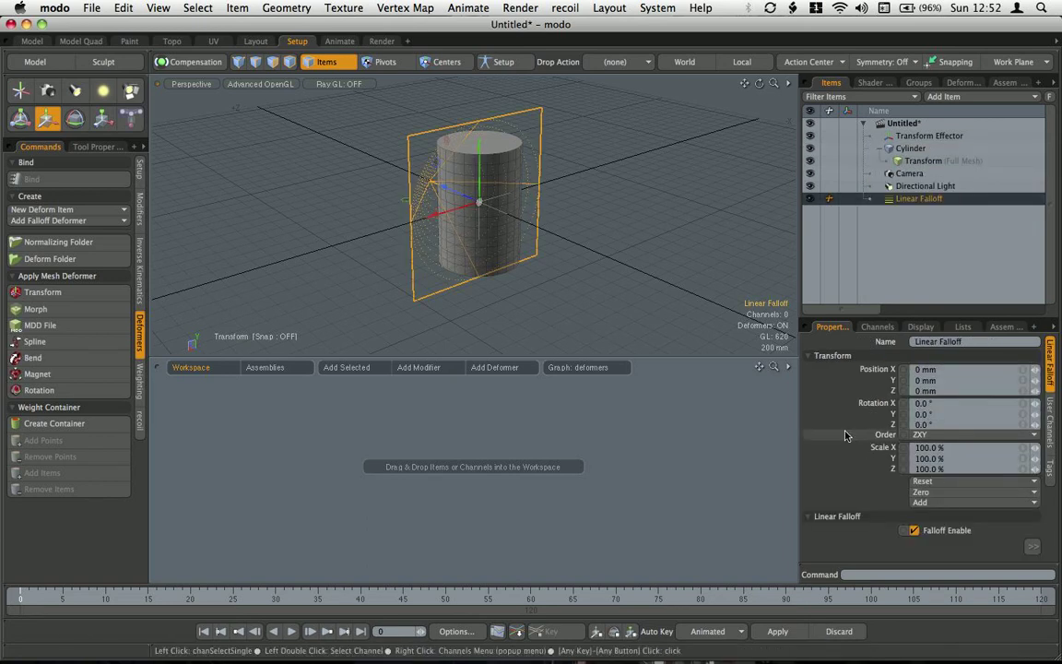
left_click(812, 355)
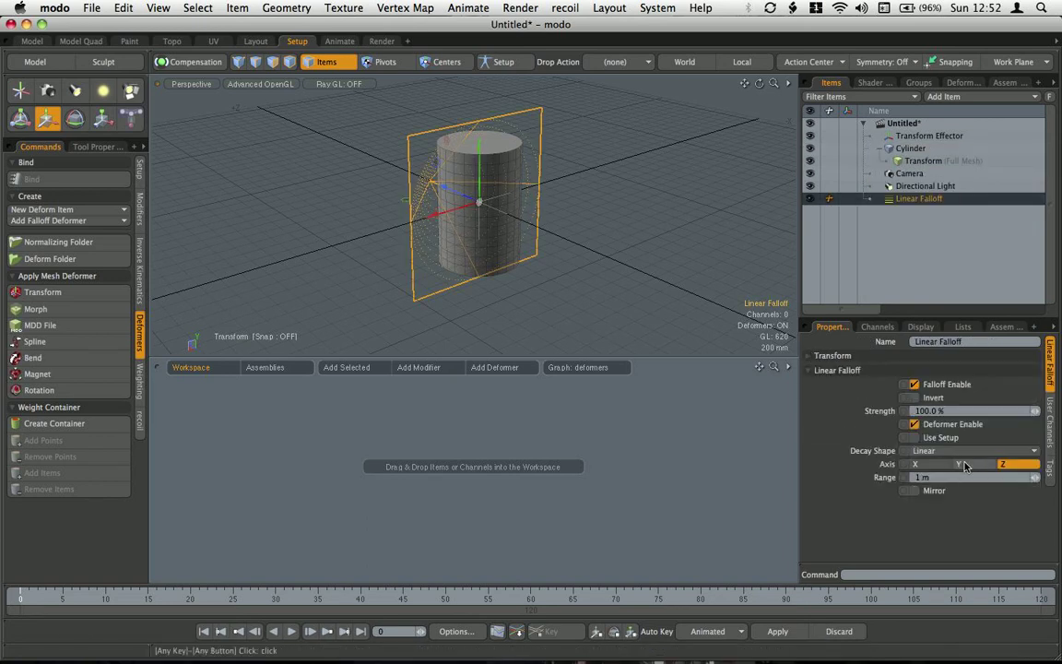
left_click(963, 465)
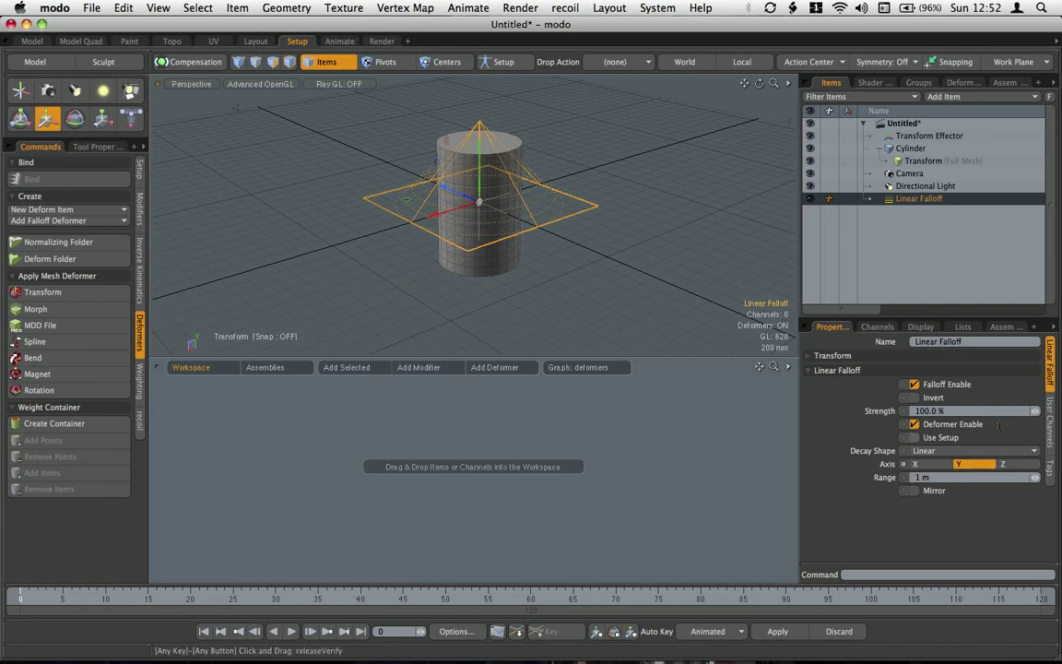
Try moving the Transform Effector along X to test the falloff's effect on the cylinder
left_click(933, 138)
left_click_drag(396, 197, 387, 227)
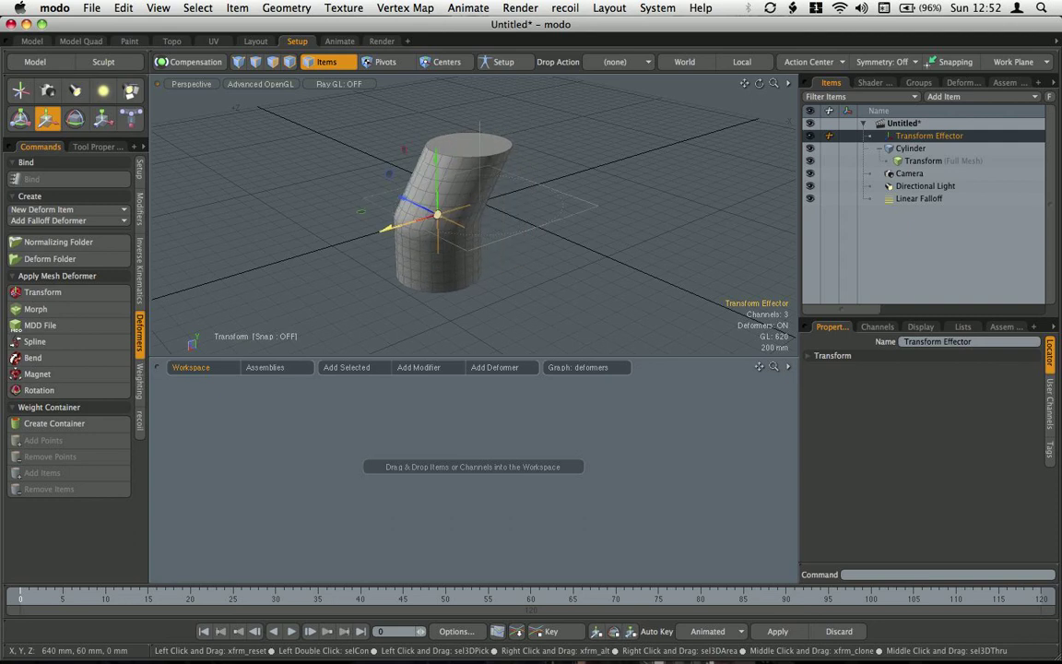
key("super+z")
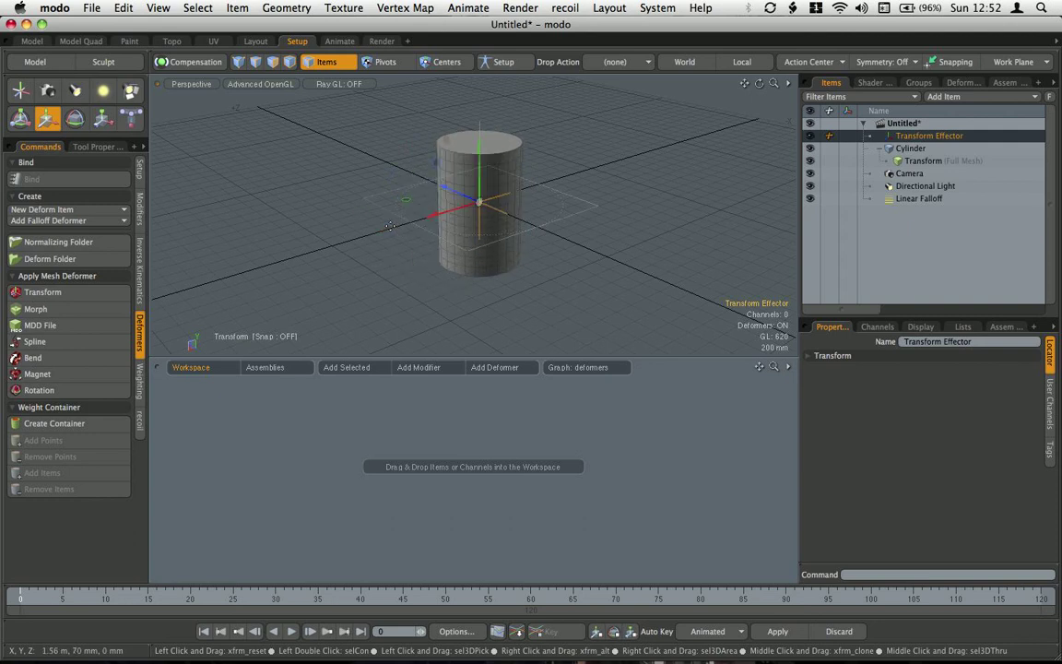
Add the Cylinder to the schematic workspace, reveal its connected upstream deformer nodes, and reposition the Cylinder node
left_click(910, 150)
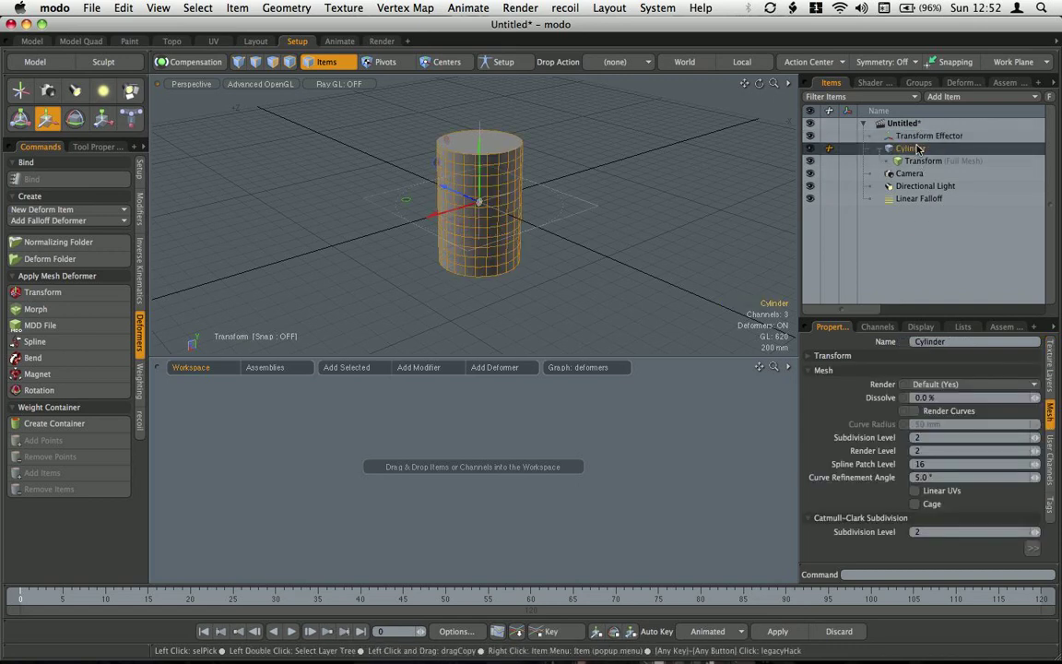
left_click_drag(917, 152, 651, 442)
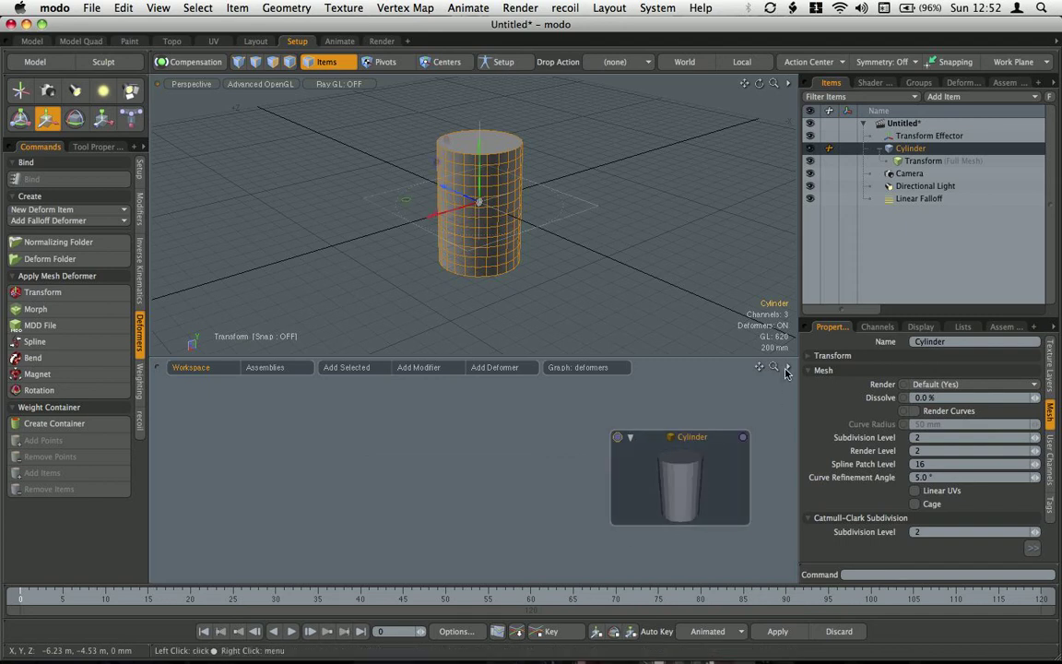
middle_click(618, 440)
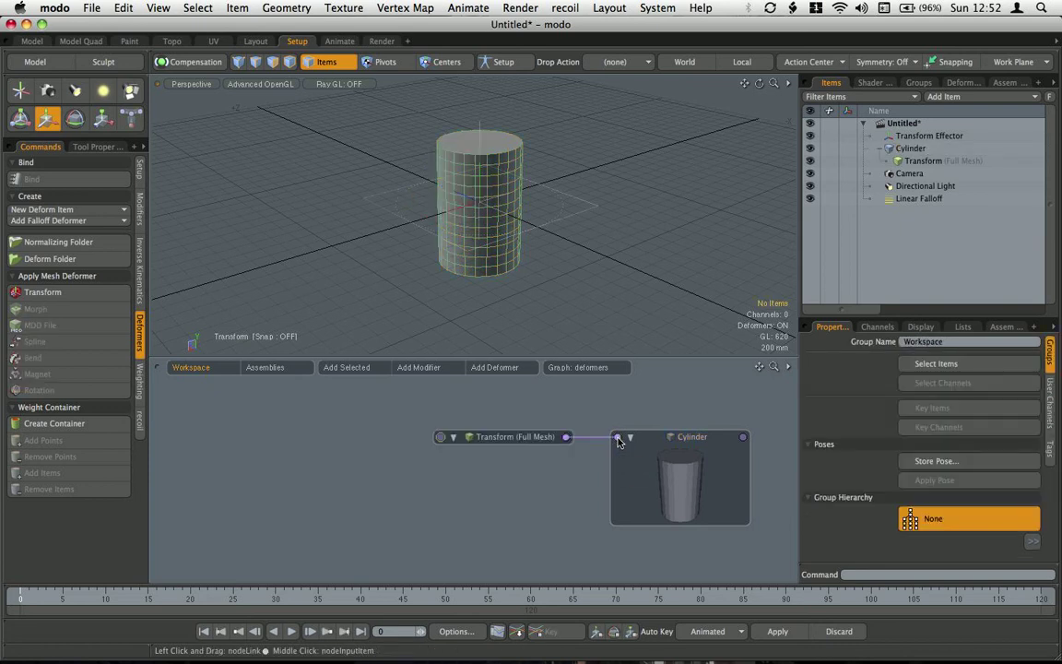
middle_click(442, 439)
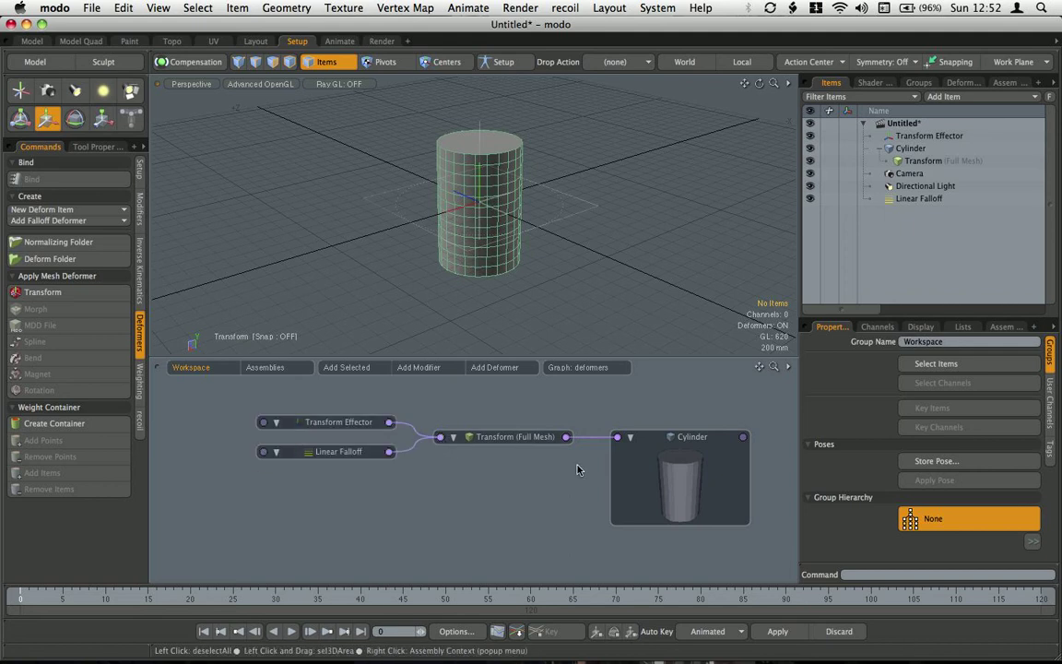
left_click_drag(702, 438, 696, 401)
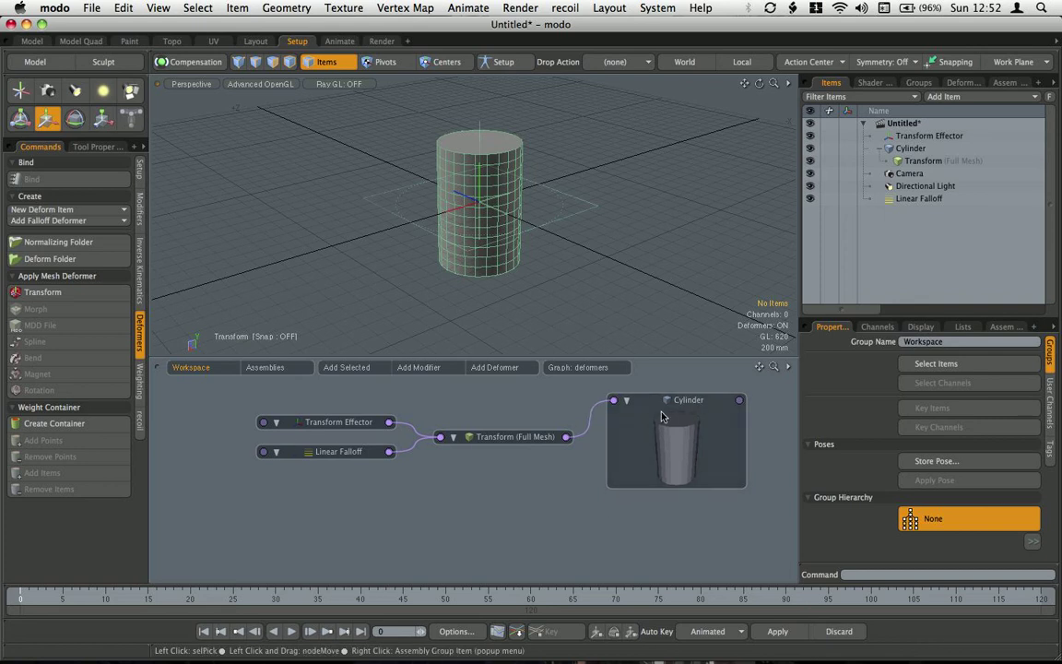
Test the linked deformer nodes by shifting the Transform Effector along X and lowering the Linear Falloff along the cylinder
left_click(508, 439)
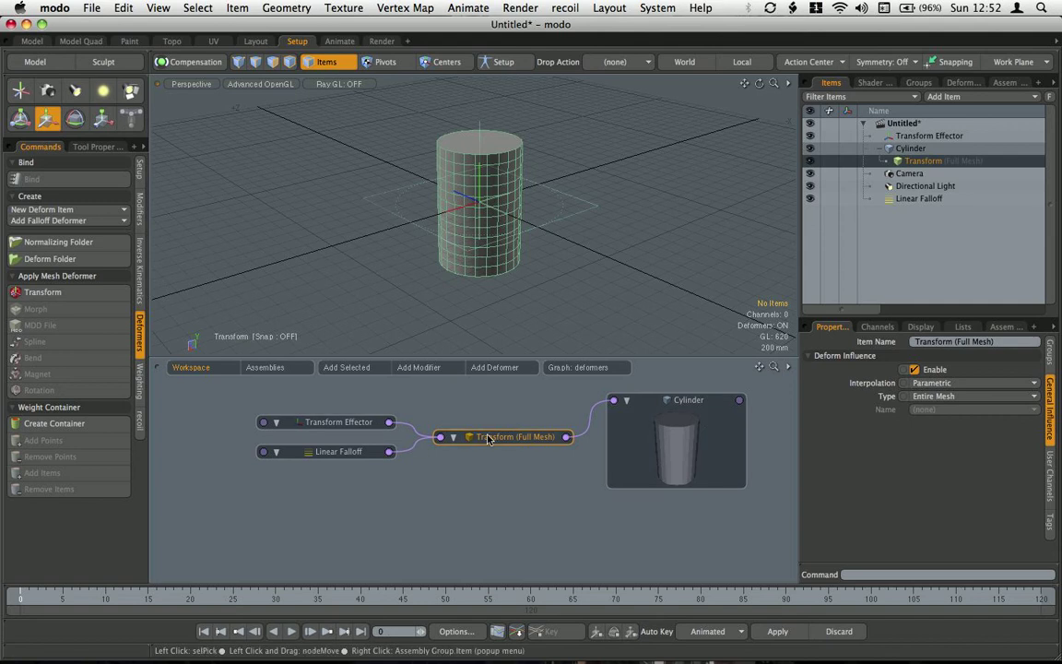
left_click(342, 424)
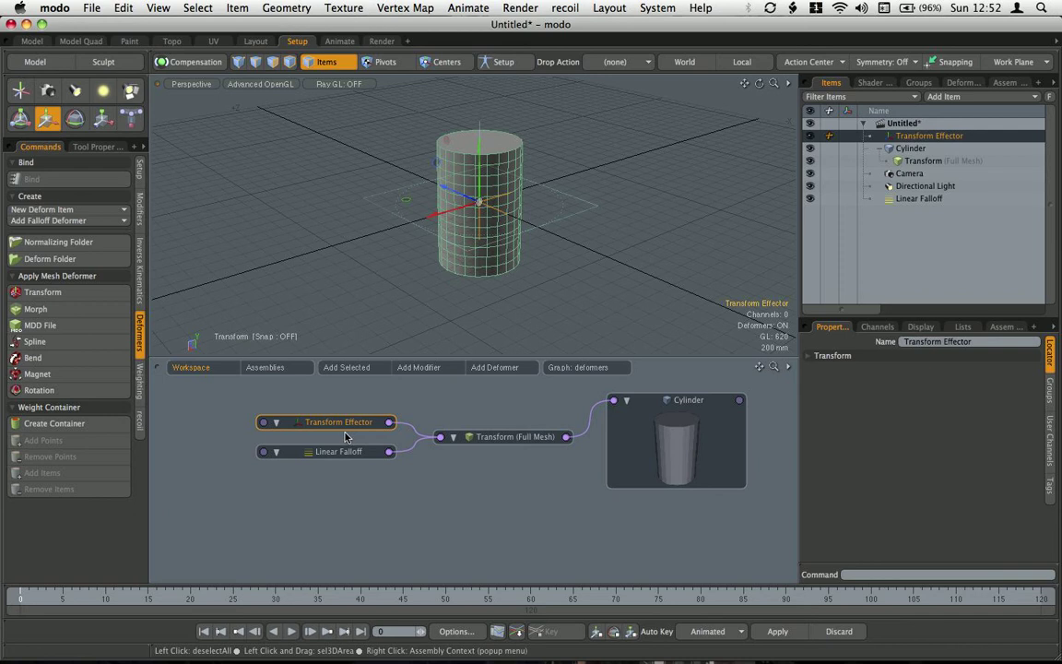
left_click_drag(439, 217, 415, 222)
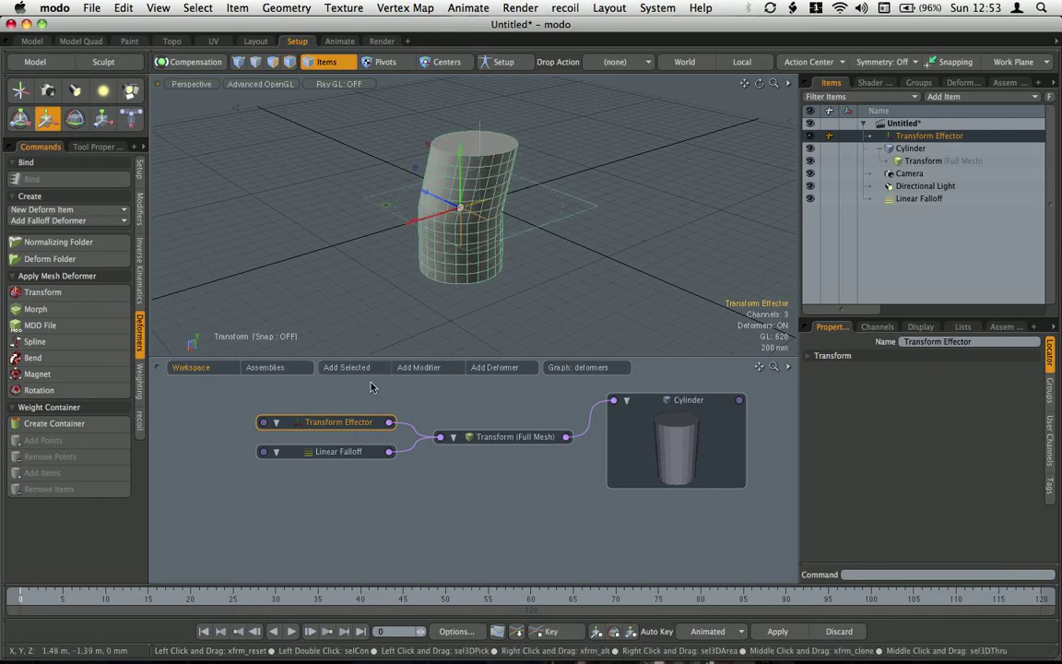
left_click(354, 453)
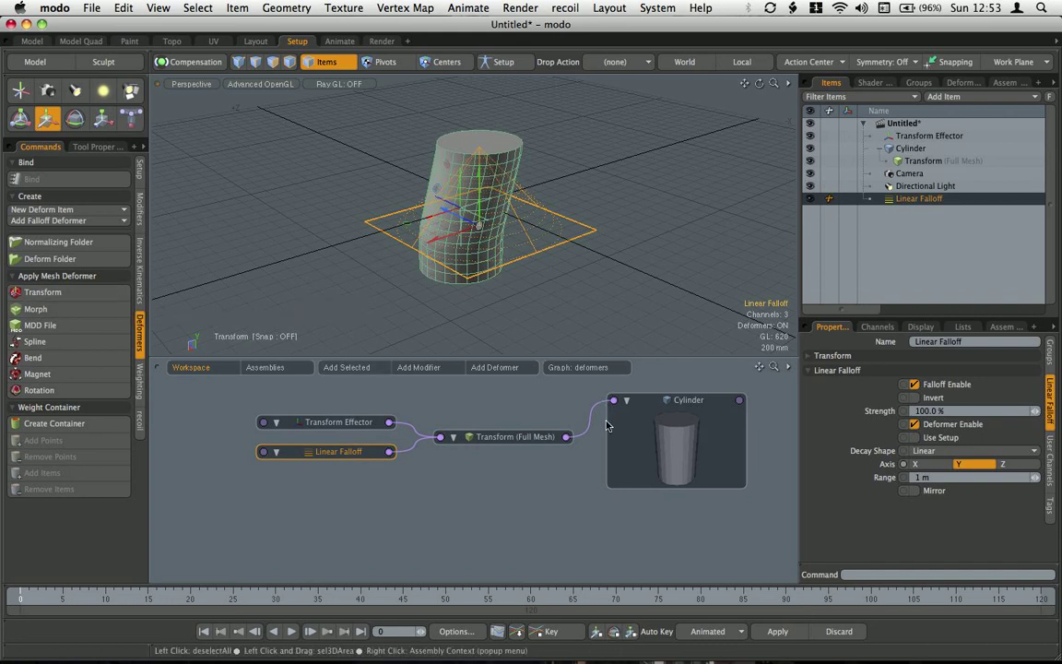
left_click_drag(684, 405, 676, 436)
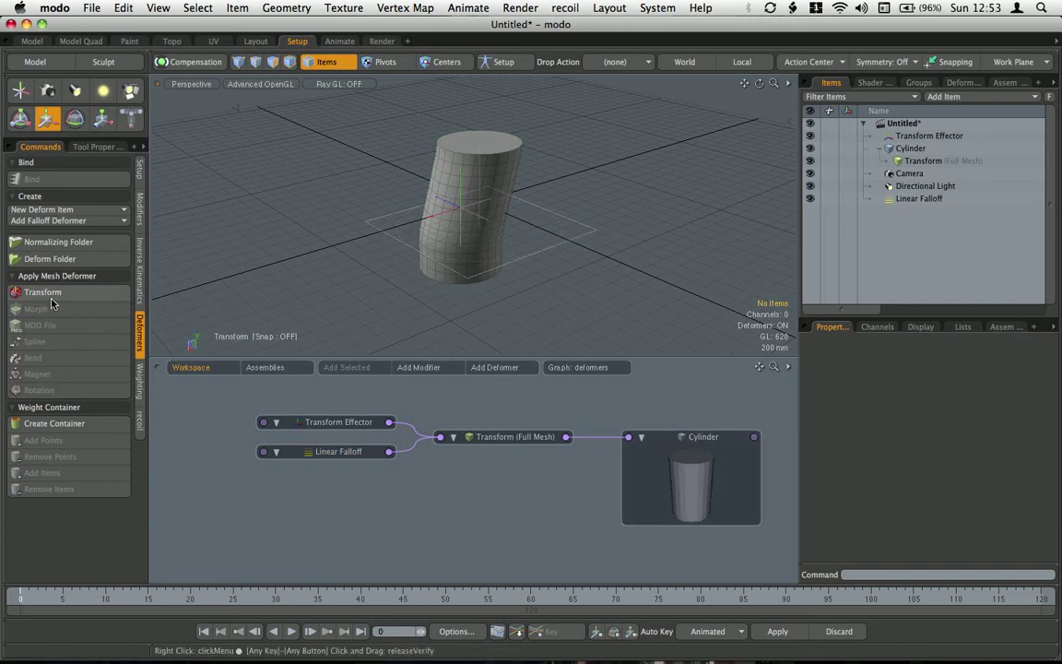
Delete the Transform (Full Mesh) deformer from the cylinder despite its references
left_click(913, 161)
right_click(913, 160)
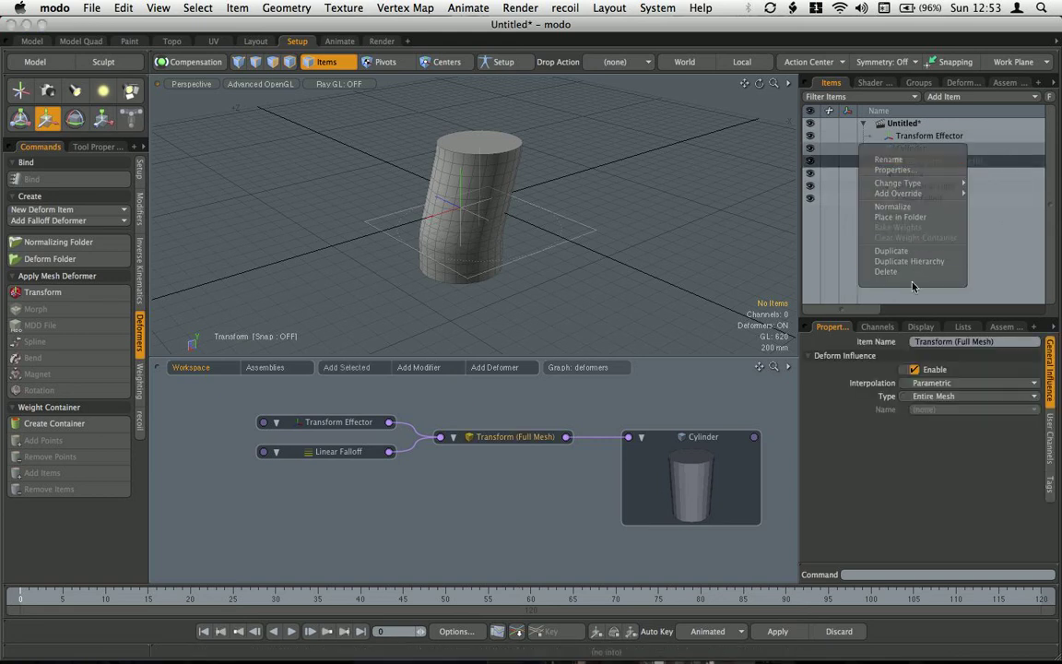
left_click(888, 271)
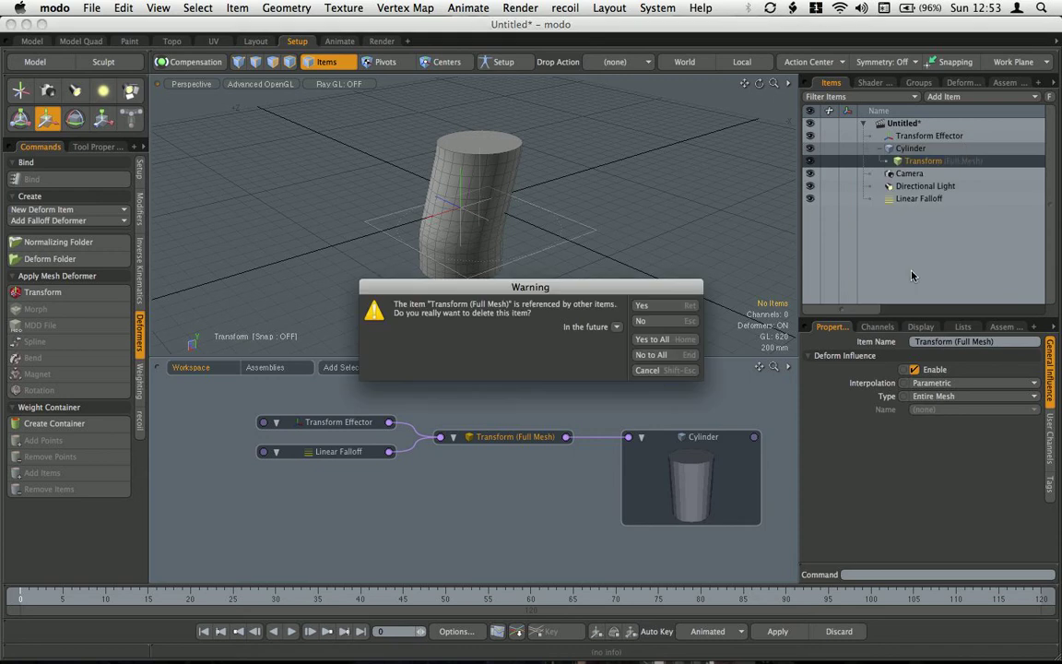
left_click(671, 339)
Delete the Linear Falloff and the Transform Effector from the scene
left_click(913, 185)
right_click(871, 186)
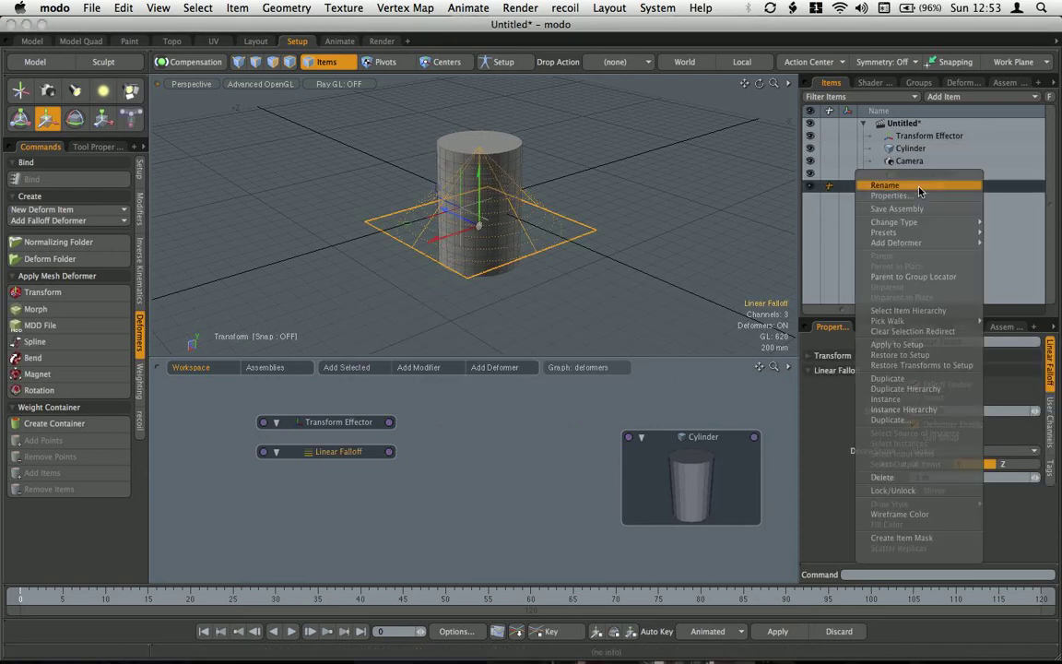
left_click(895, 477)
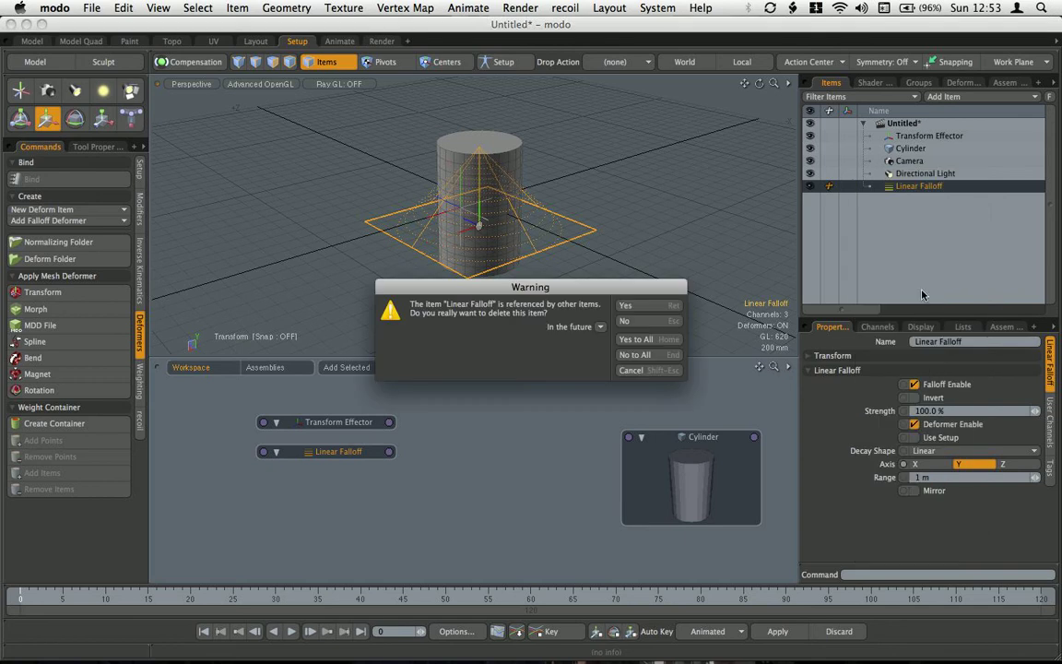
left_click(654, 339)
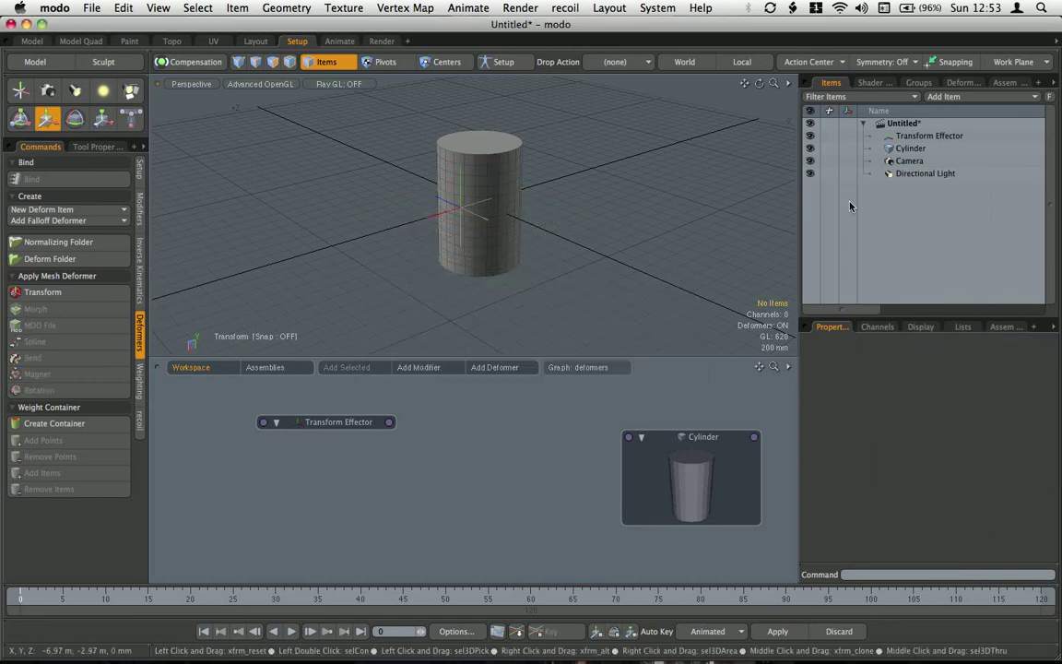
left_click(901, 139)
right_click(902, 139)
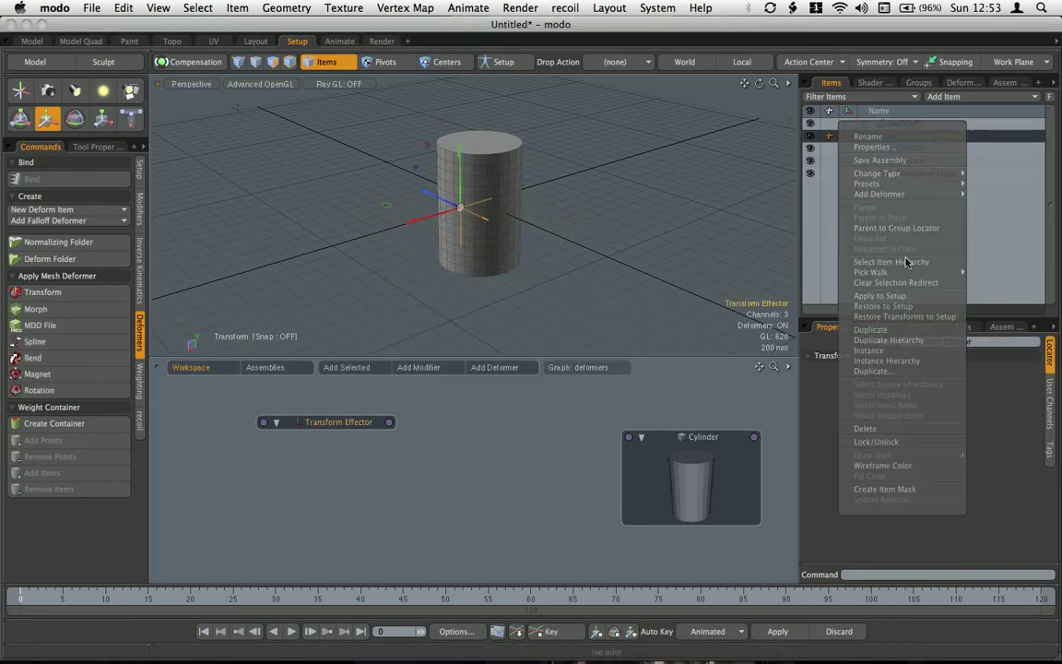
left_click(904, 430)
left_click(650, 339)
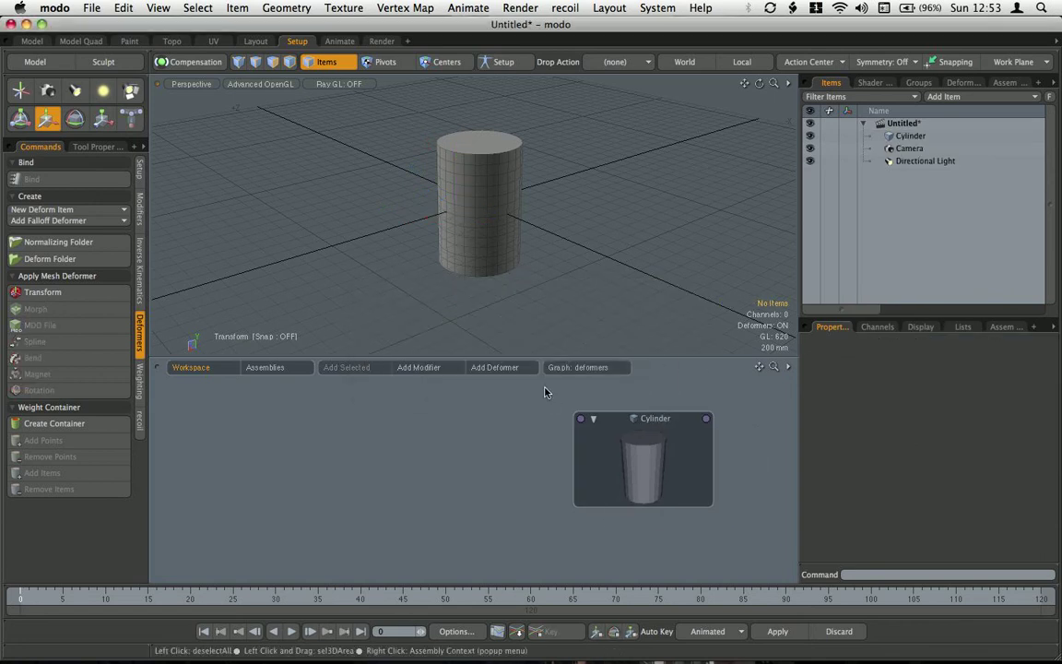
Add a General Influence deformer to the schematic and link its output to the Cylinder node's input
left_click(514, 368)
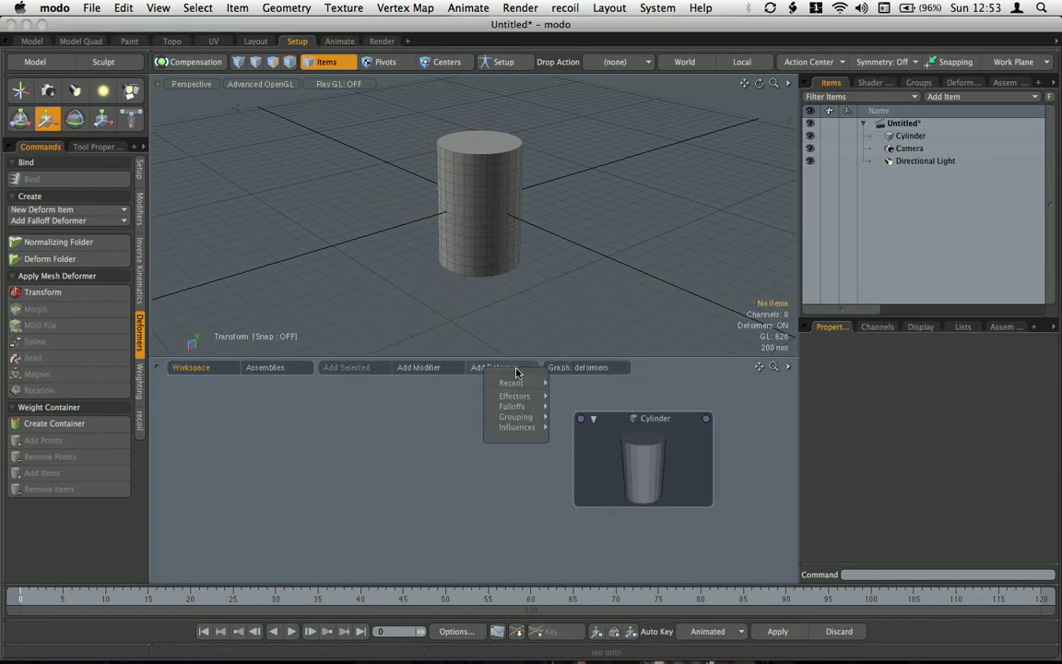
mouse_move(516, 426)
left_click(577, 428)
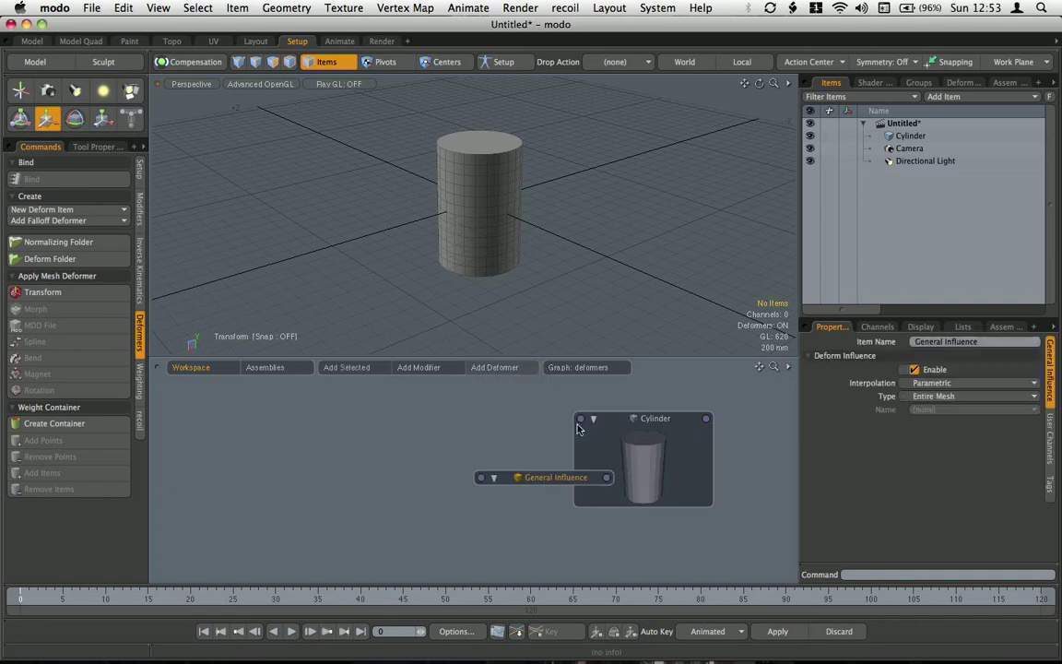
left_click_drag(571, 485, 506, 431)
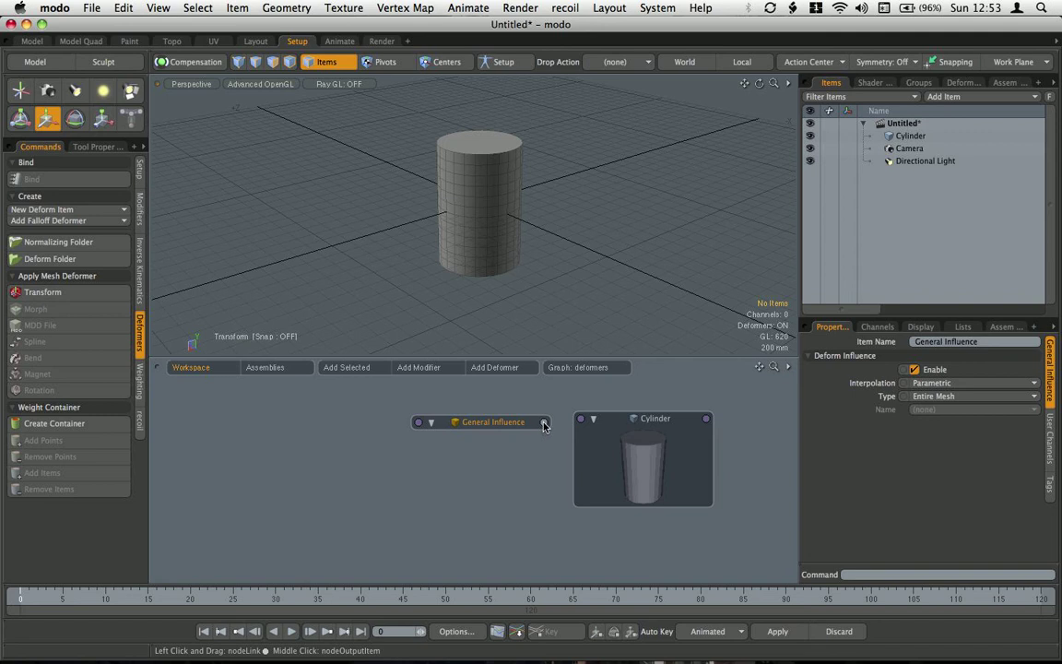
left_click_drag(580, 424, 580, 420)
left_click_drag(517, 428, 506, 424)
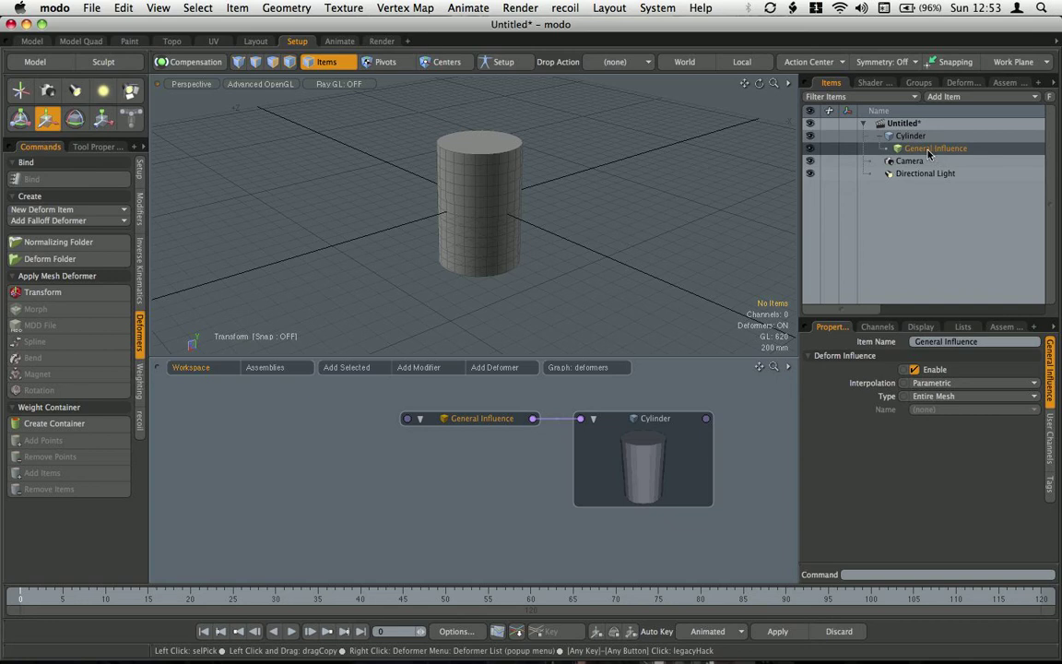
Add a Transform Effector, link it to the General Influence's input, and shift the effector to test the full-mesh deformation
left_click(494, 369)
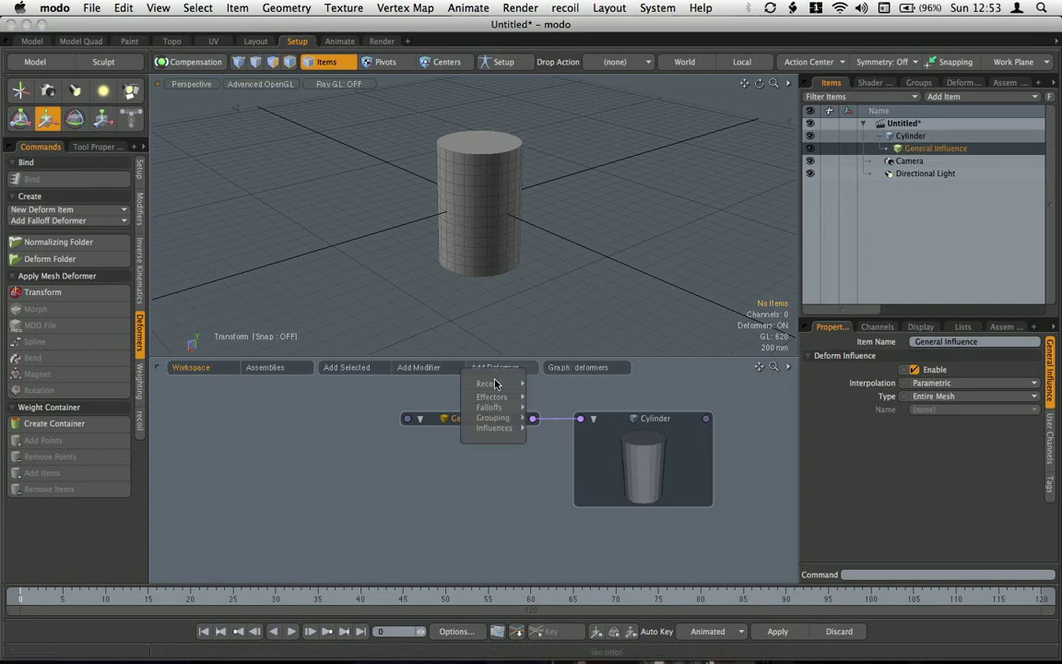
mouse_move(495, 398)
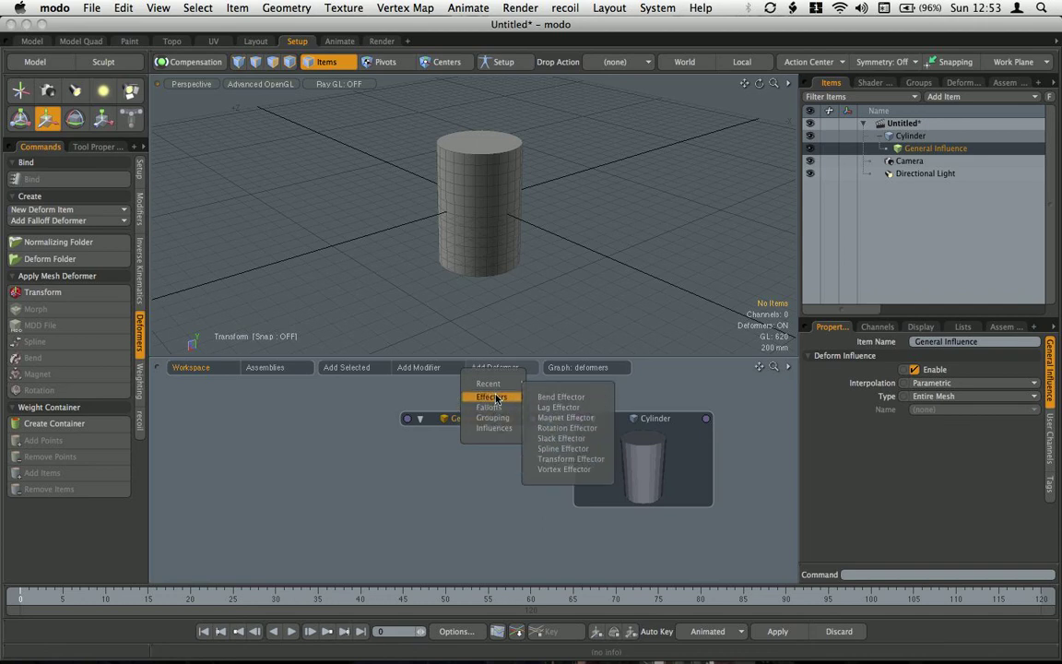
left_click(569, 458)
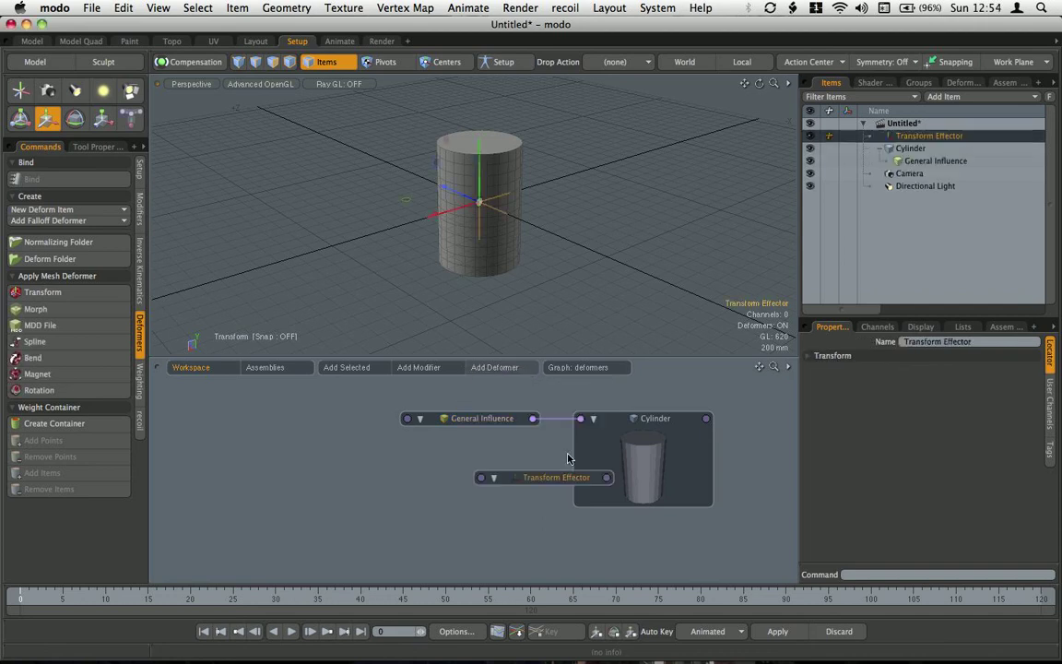
left_click_drag(556, 477, 287, 410)
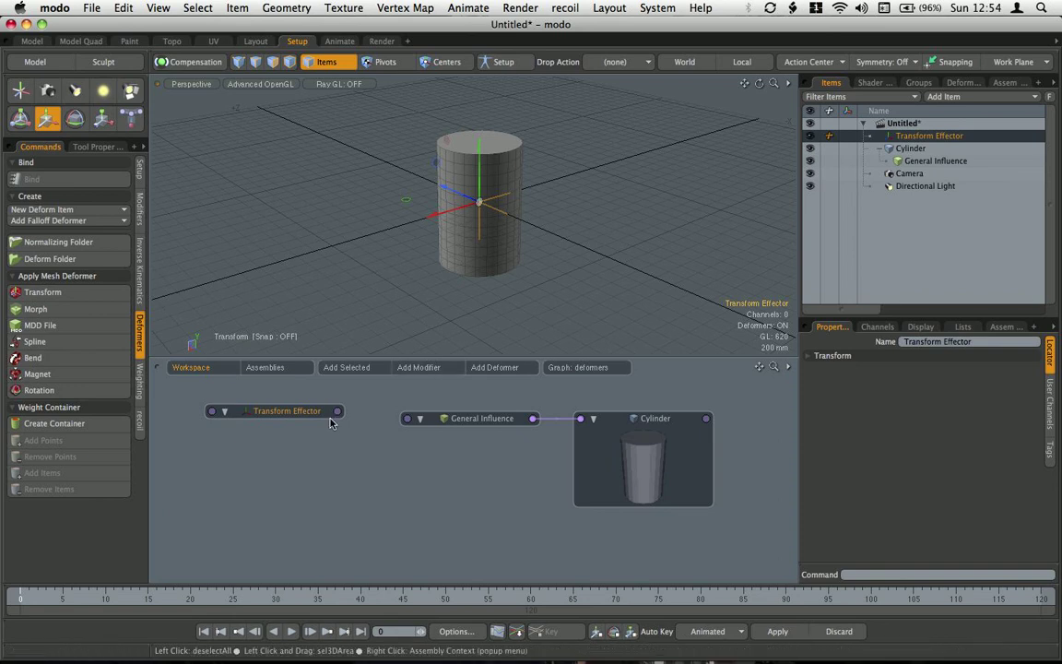
left_click_drag(378, 424, 407, 419)
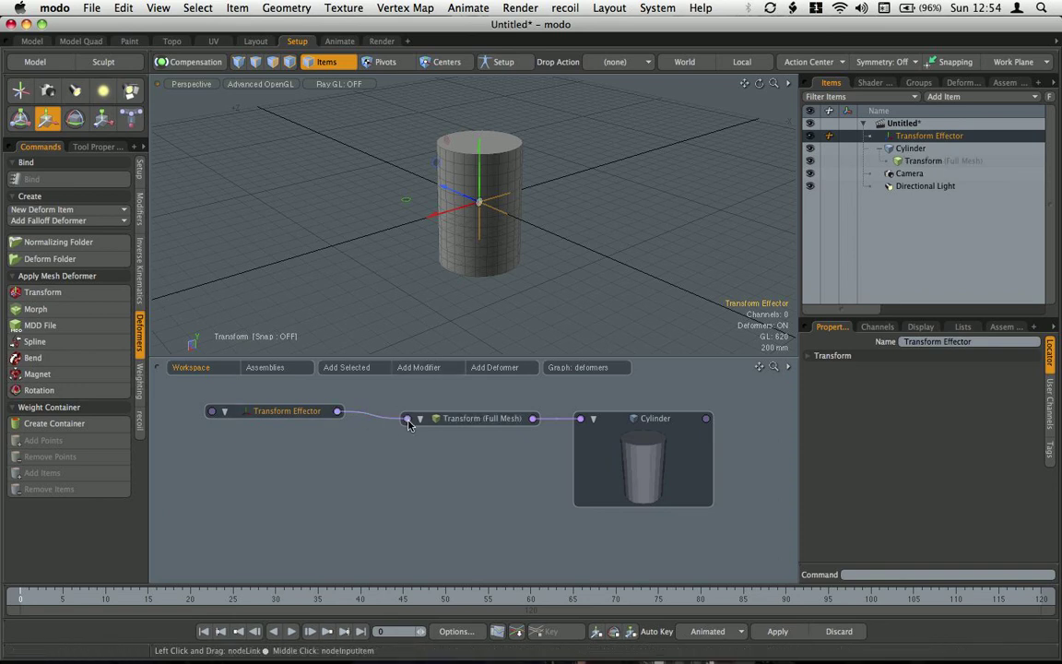
mouse_move(449, 214)
left_mouse_down()
mouse_move(439, 216)
mouse_move(449, 212)
left_mouse_up()
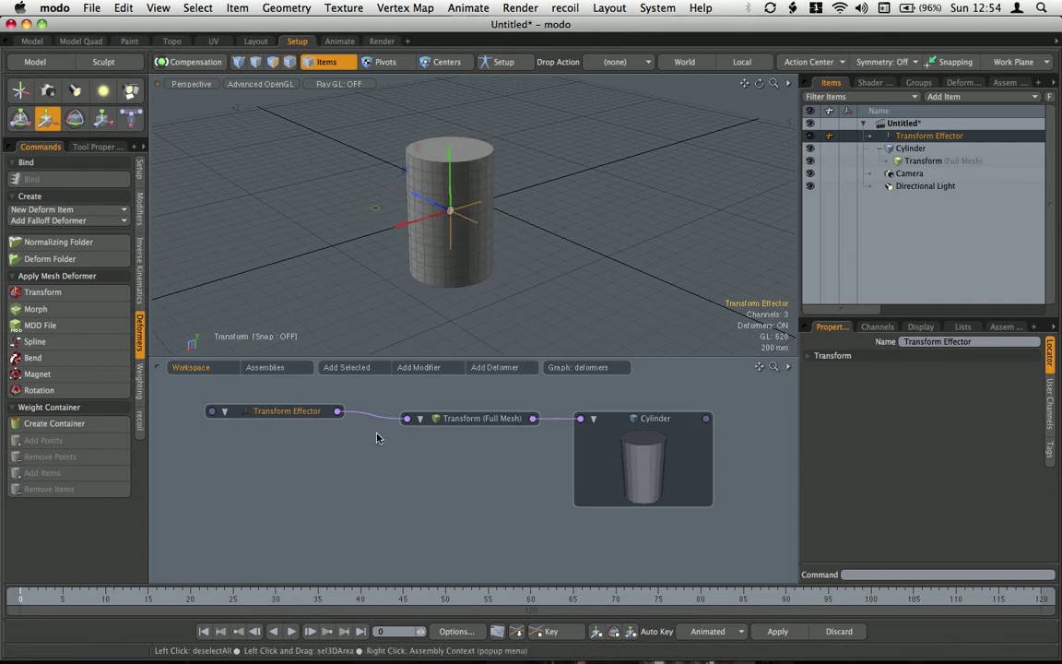
Add a Linear Falloff with its axis set to Y and link it to the Transform (Full Mesh) node's input
left_click(498, 369)
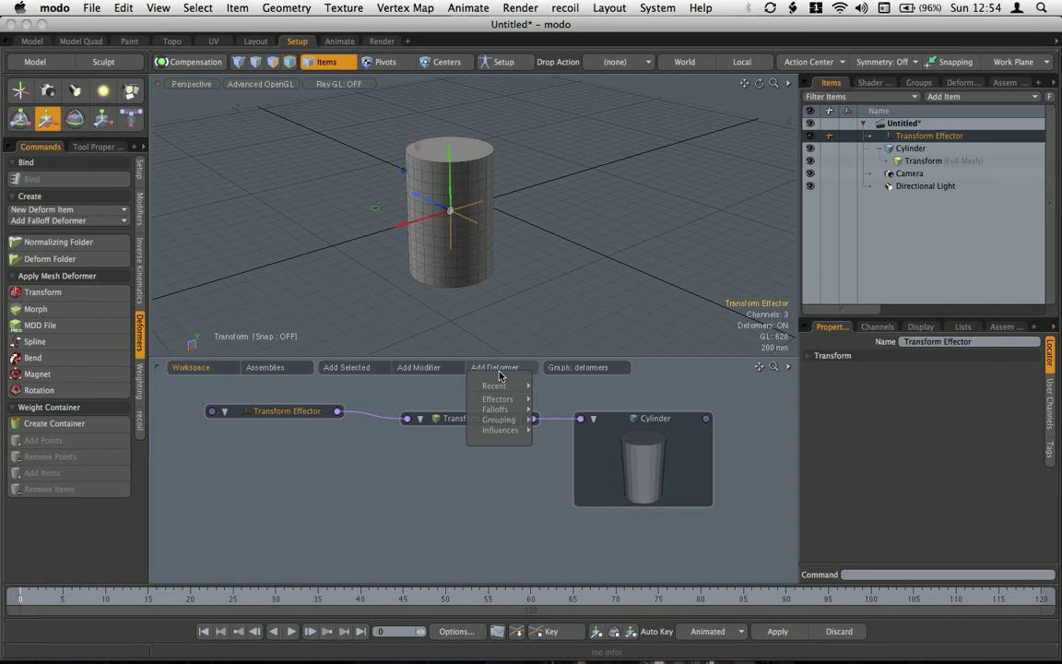
mouse_move(498, 410)
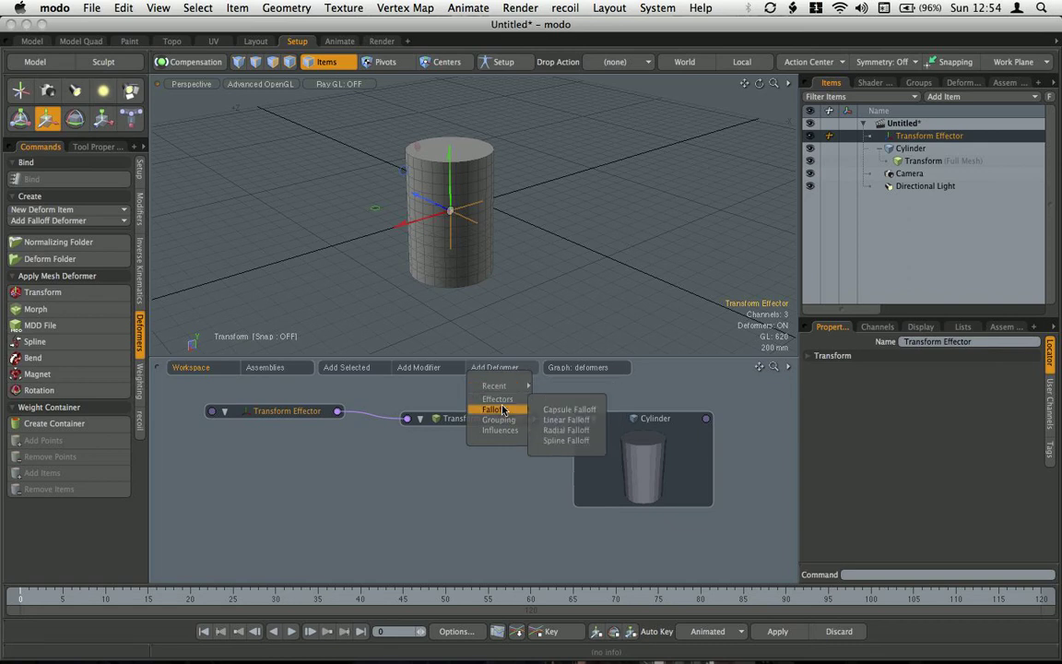
left_click(569, 421)
left_click_drag(559, 469, 313, 457)
left_click_drag(567, 484, 301, 451)
left_click(294, 444)
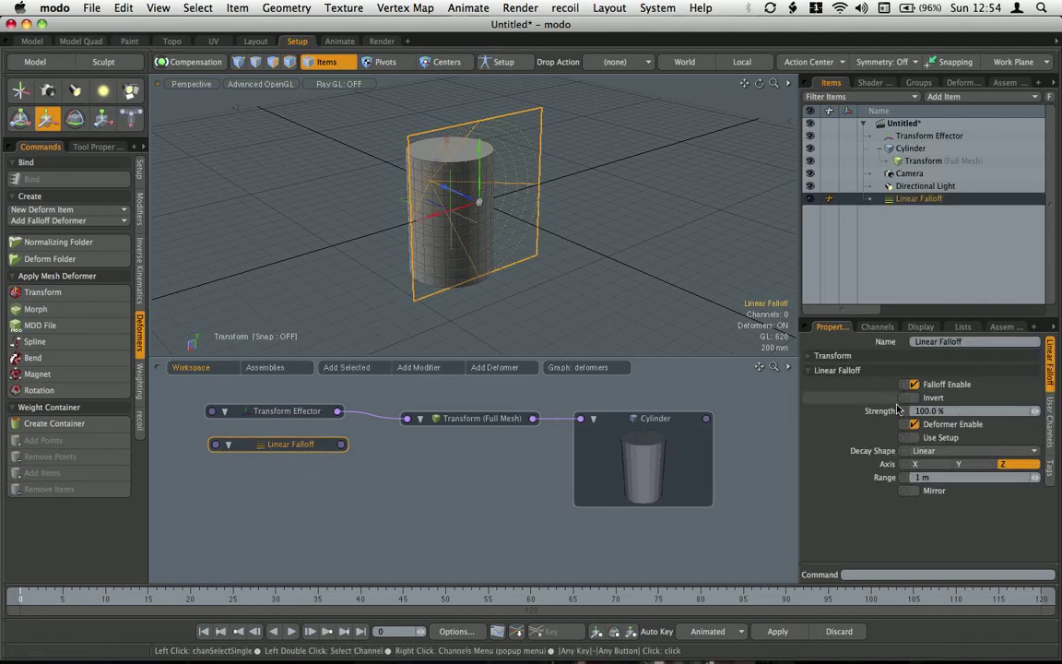
left_click(959, 464)
left_click_drag(342, 446, 407, 420)
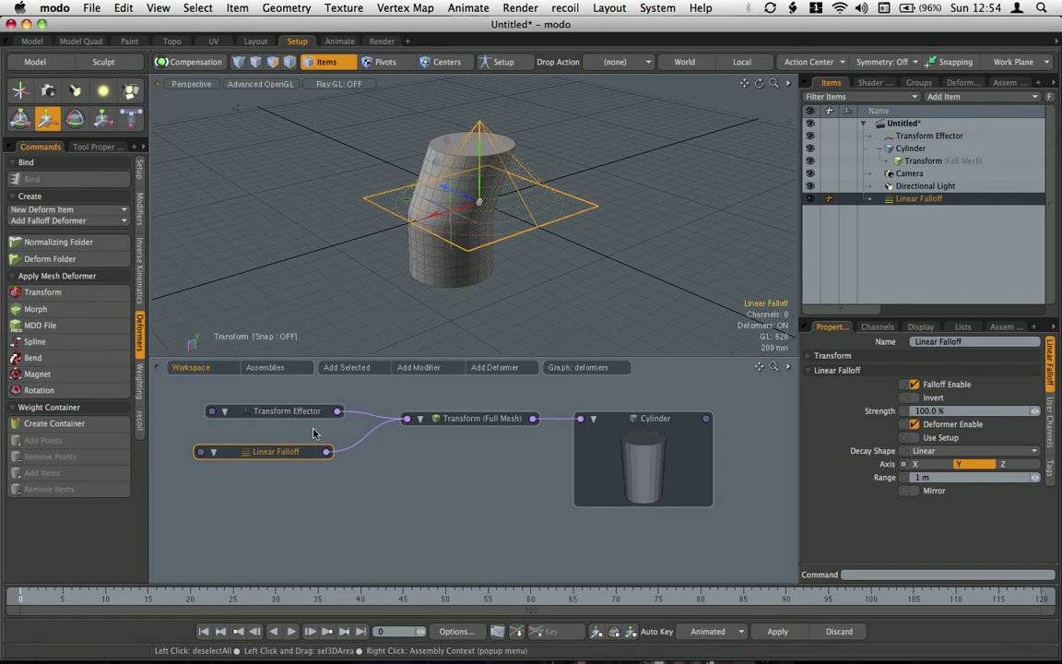
Move the Transform Effector in the viewport to test the falloff's effect on the cylinder
left_click(284, 411)
left_click_drag(426, 227, 555, 228)
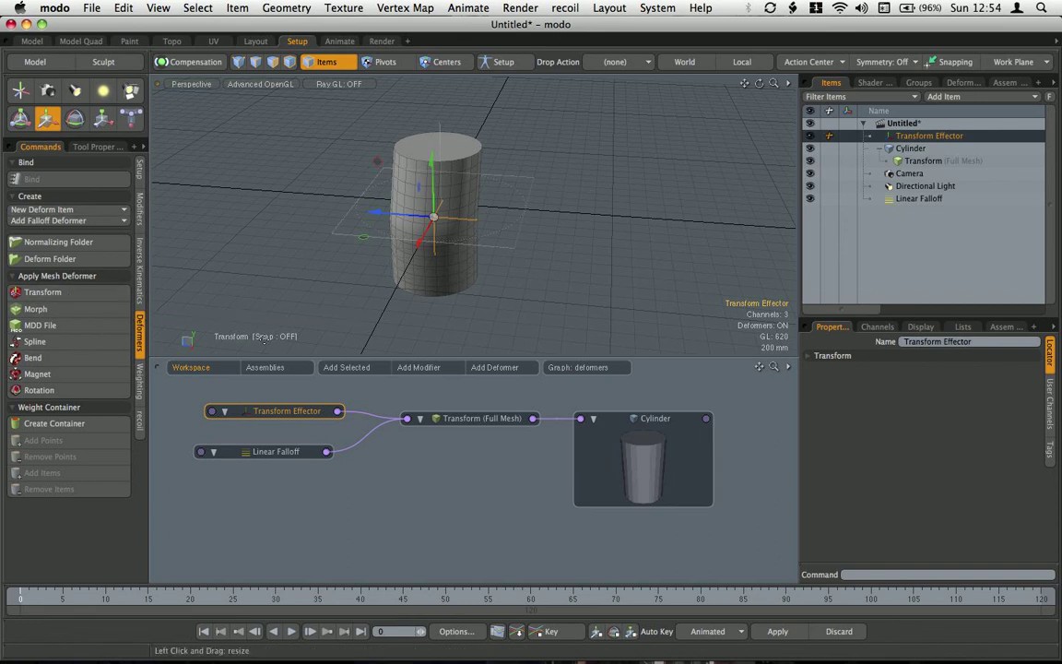
left_click_drag(503, 235, 599, 167, "alt")
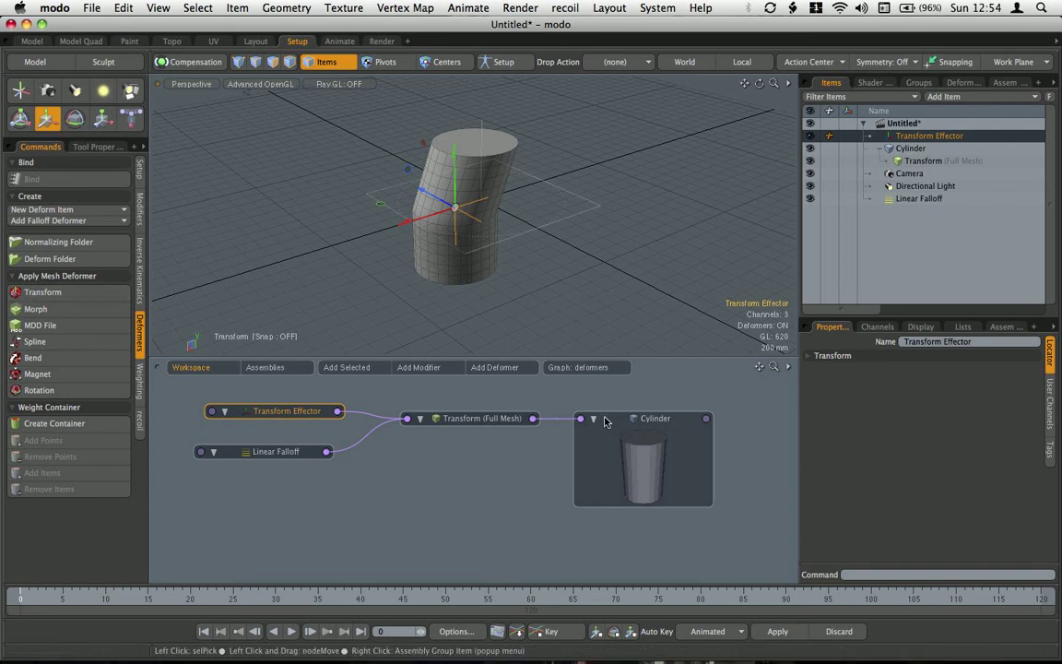
Move the three deformer nodes and the Cylinder node lower in the schematic to free space above them
left_click_drag(168, 378, 508, 475)
left_click(484, 441)
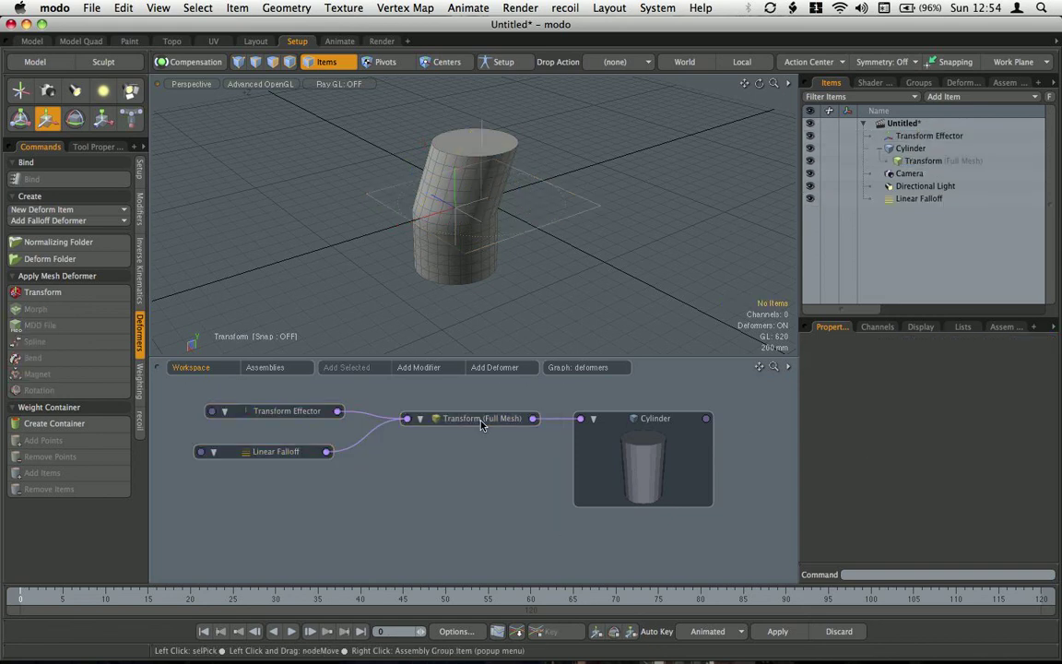
left_click_drag(166, 392, 554, 510)
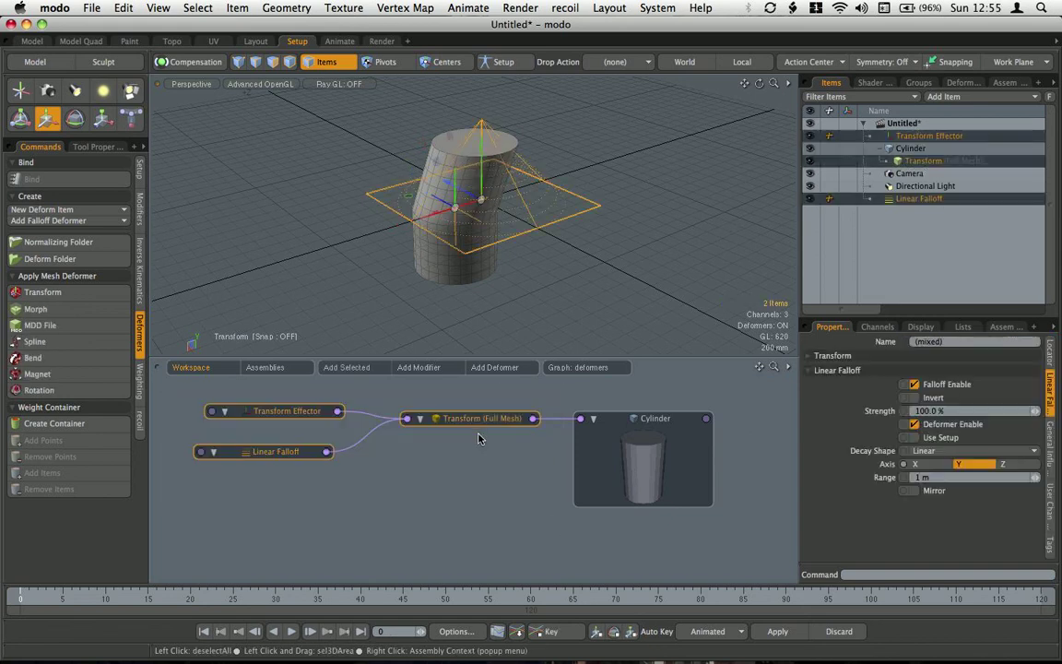
left_click_drag(477, 420, 477, 490)
left_click_drag(625, 426, 639, 474)
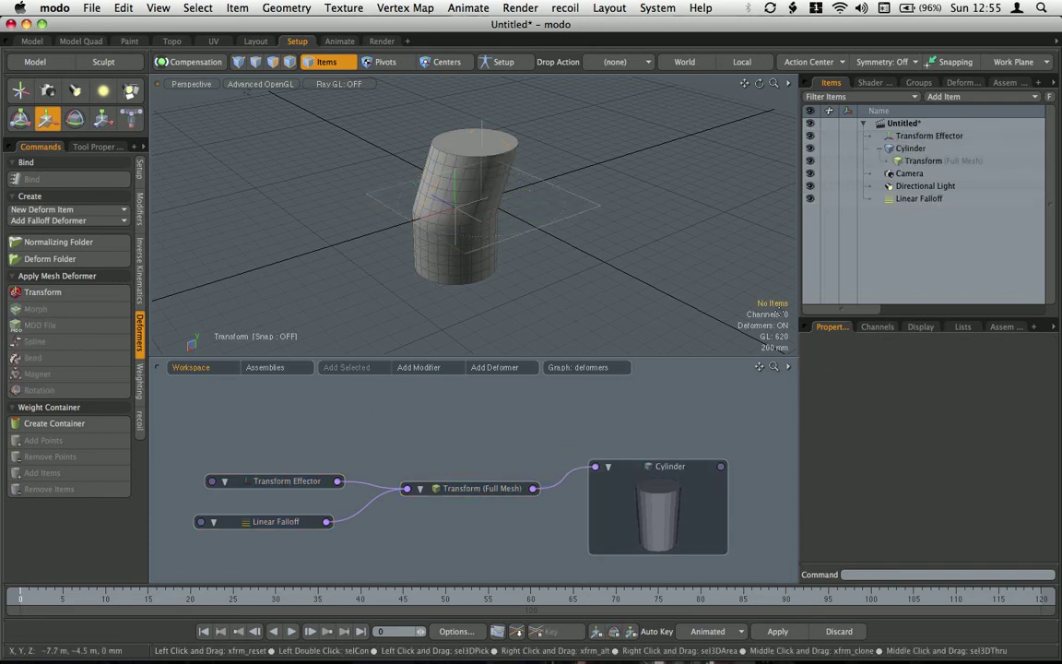
Create a second default cylinder mesh and move it clear of the deformed one in the viewport
left_click(34, 63)
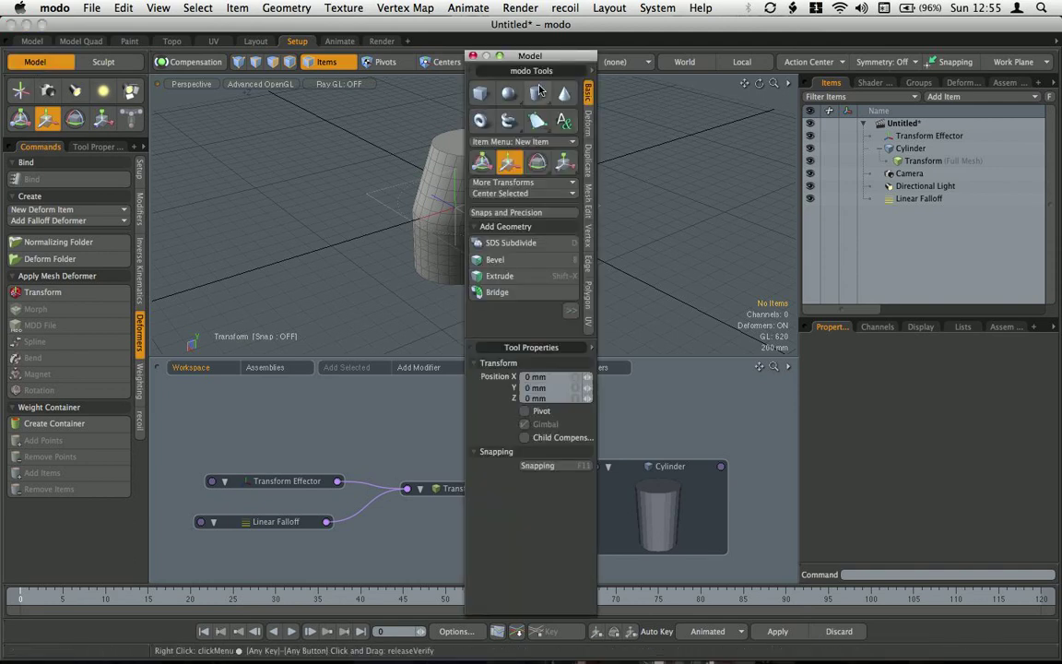
left_click(537, 92)
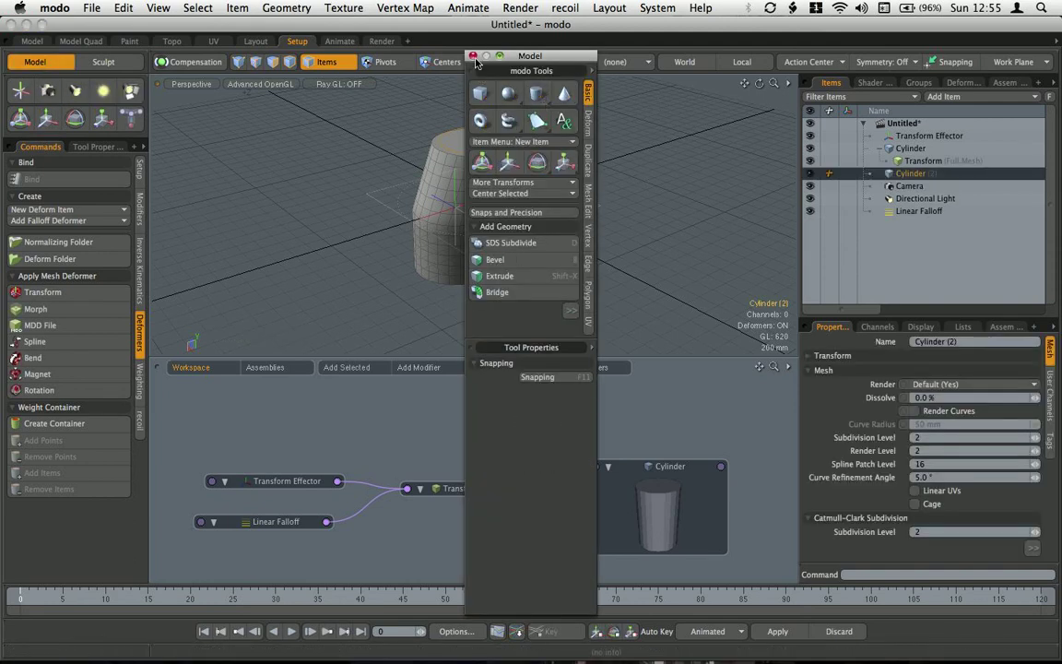
key("y")
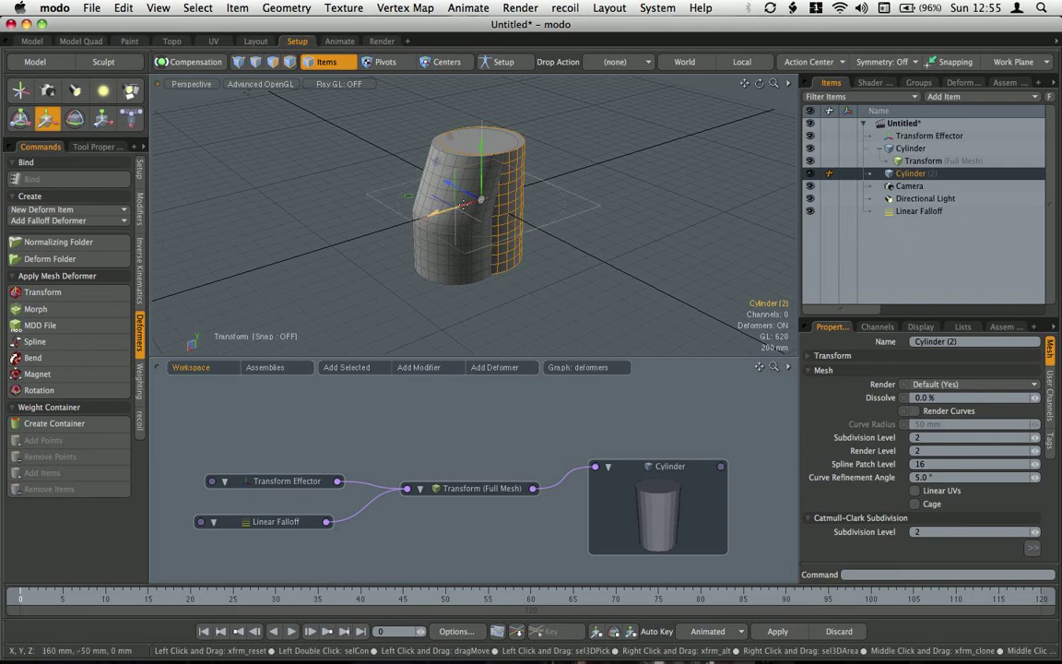
left_click_drag(481, 198, 611, 266)
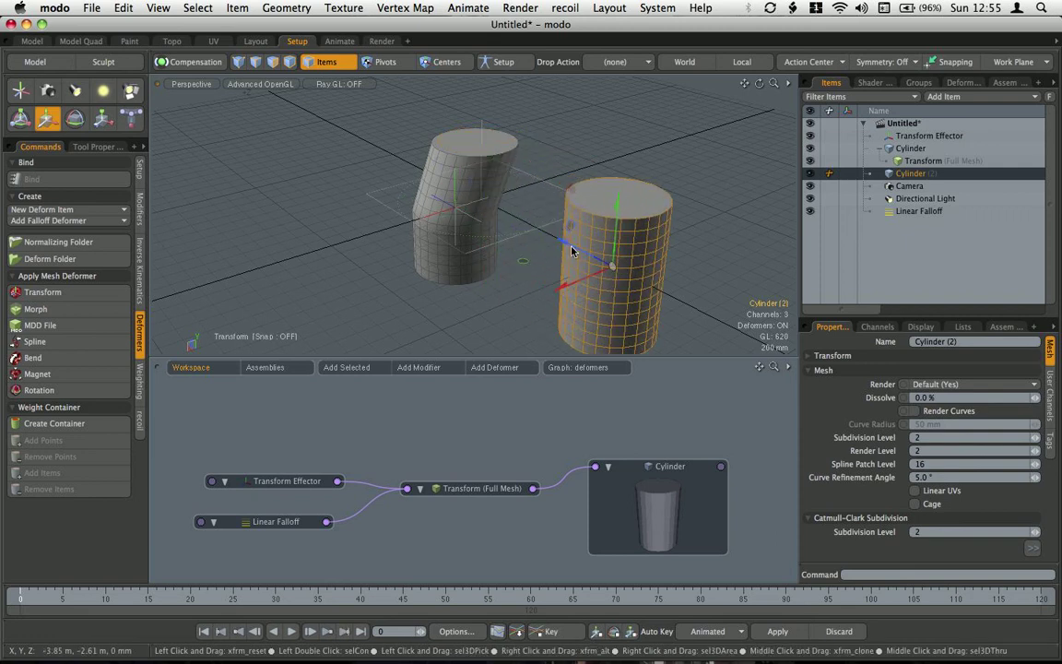
Add the second cylinder to the schematic above the first cylinder's node and link the Transform (Full Mesh) output to its input
left_click_drag(885, 173, 758, 284)
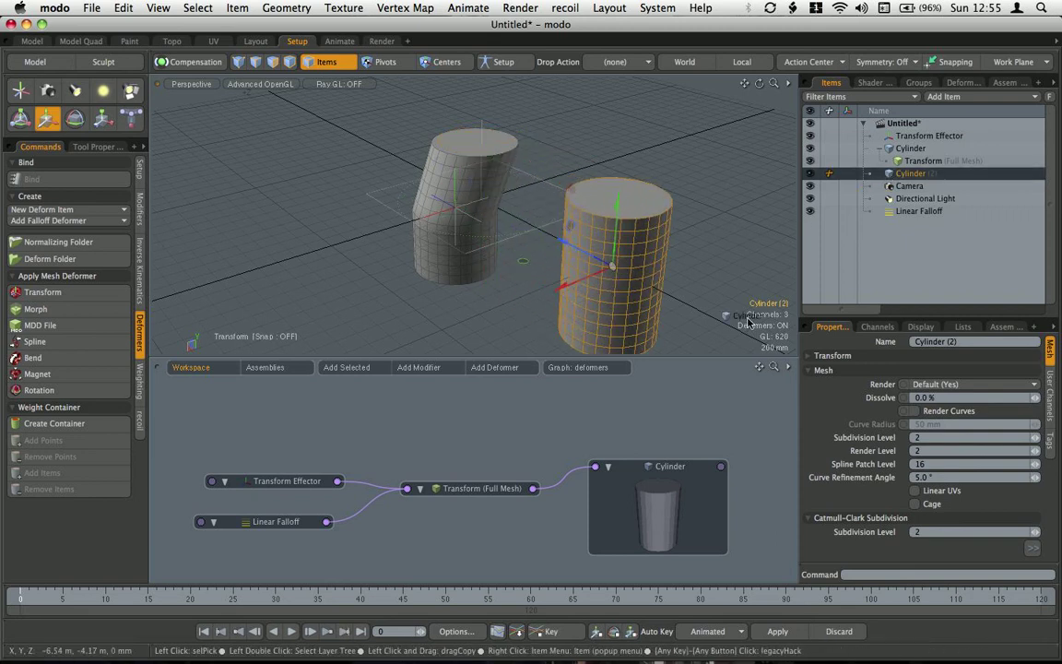
left_click_drag(630, 424, 634, 420)
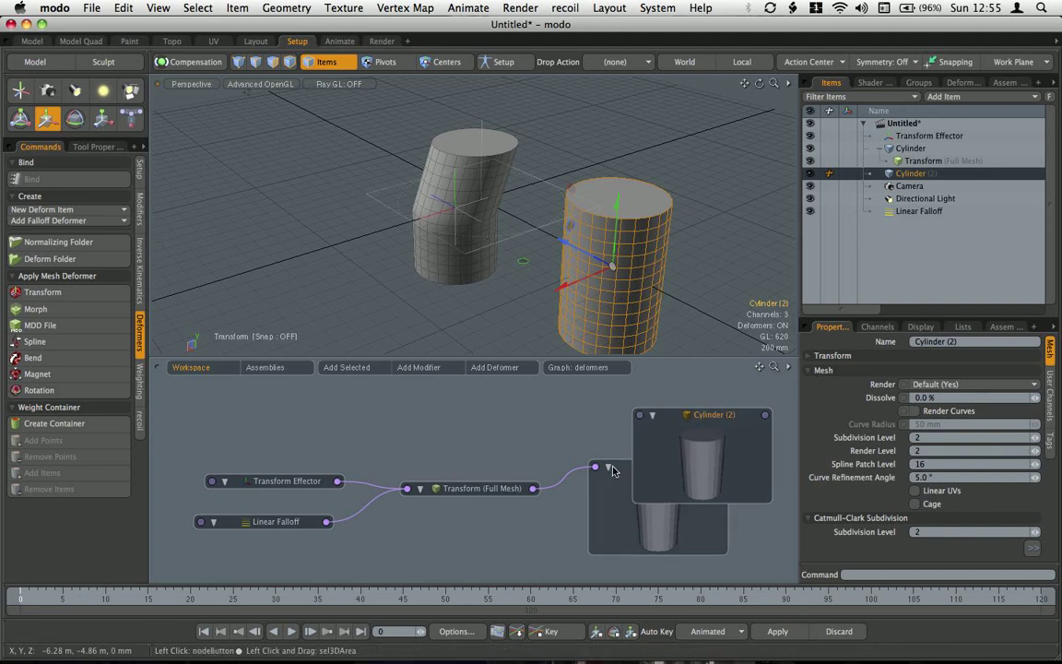
left_click_drag(619, 472, 622, 488)
left_click_drag(670, 423, 627, 395)
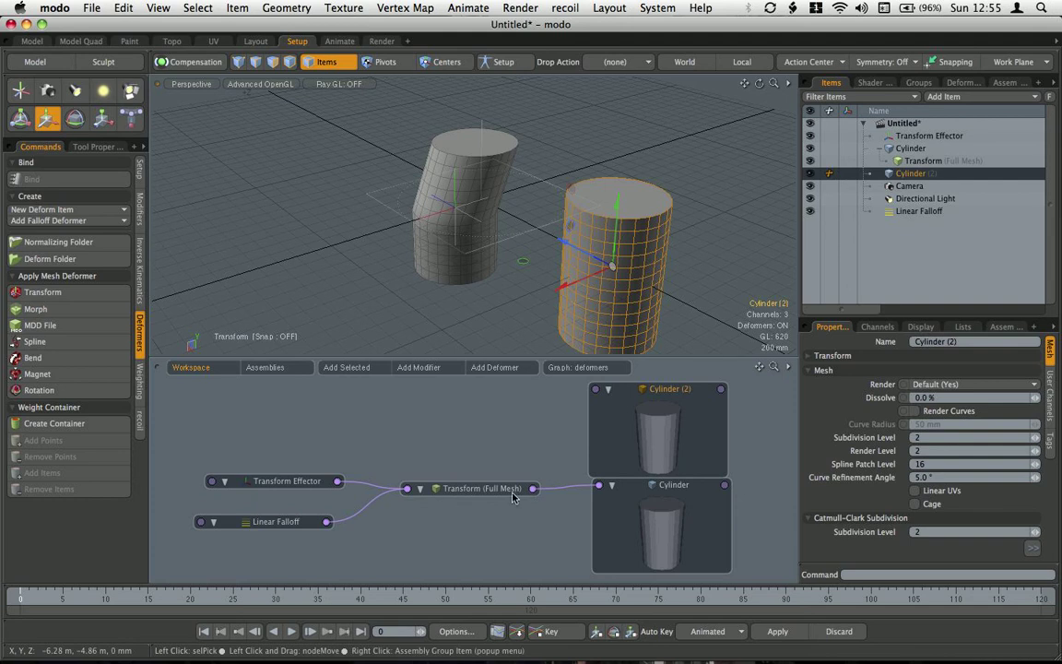
left_click_drag(580, 427, 595, 394)
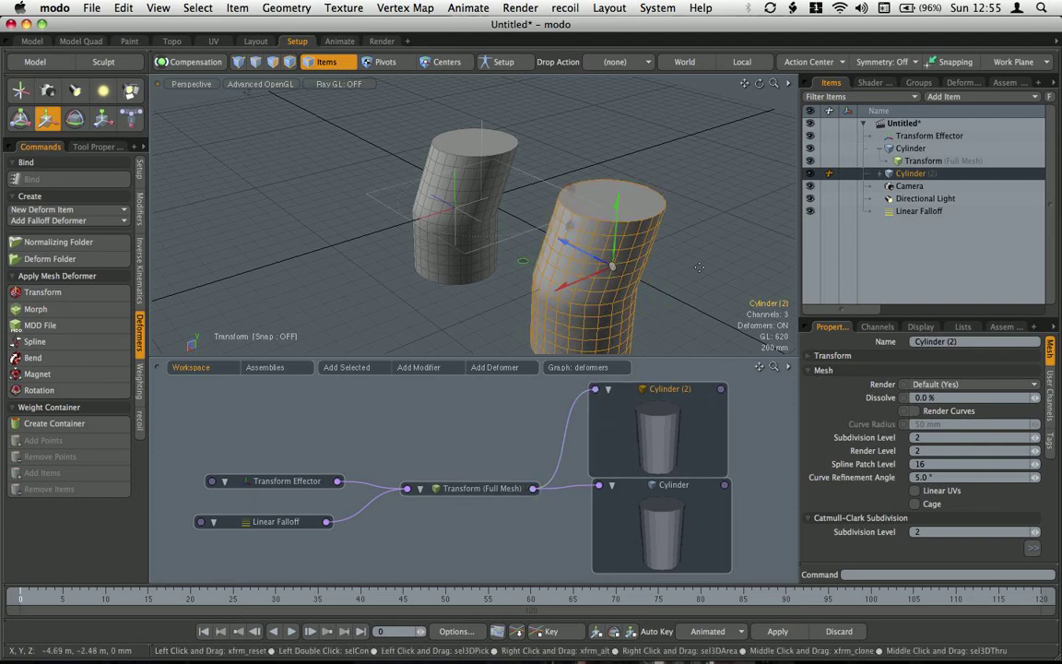
Move the Transform Effector along X to test the shared deformer on both cylinders
left_click_drag(676, 270, 595, 201, "alt")
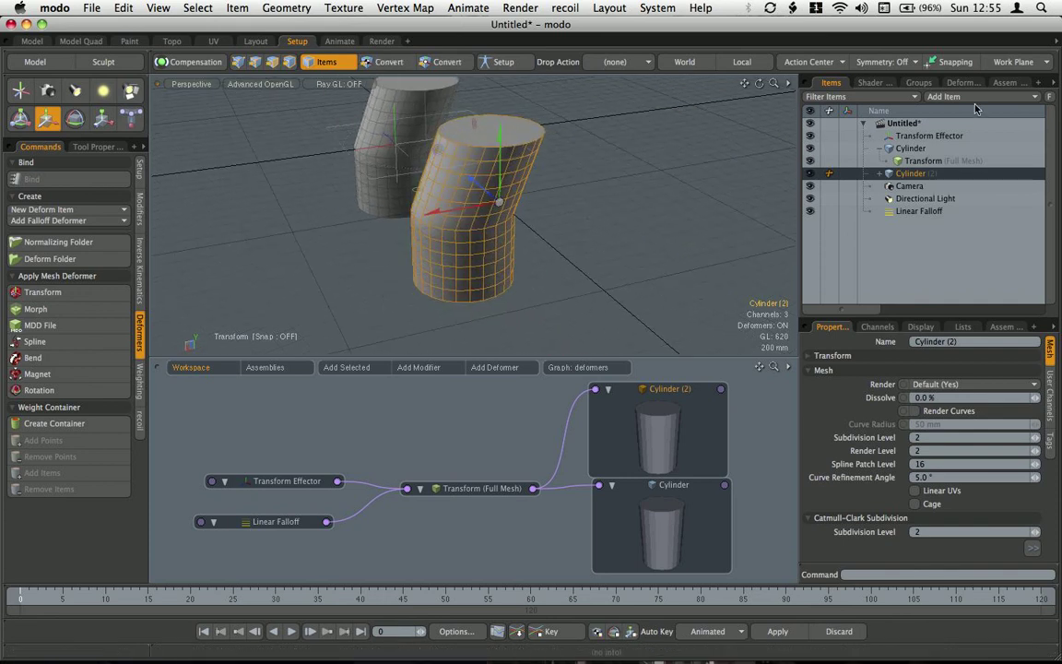
left_click(933, 137)
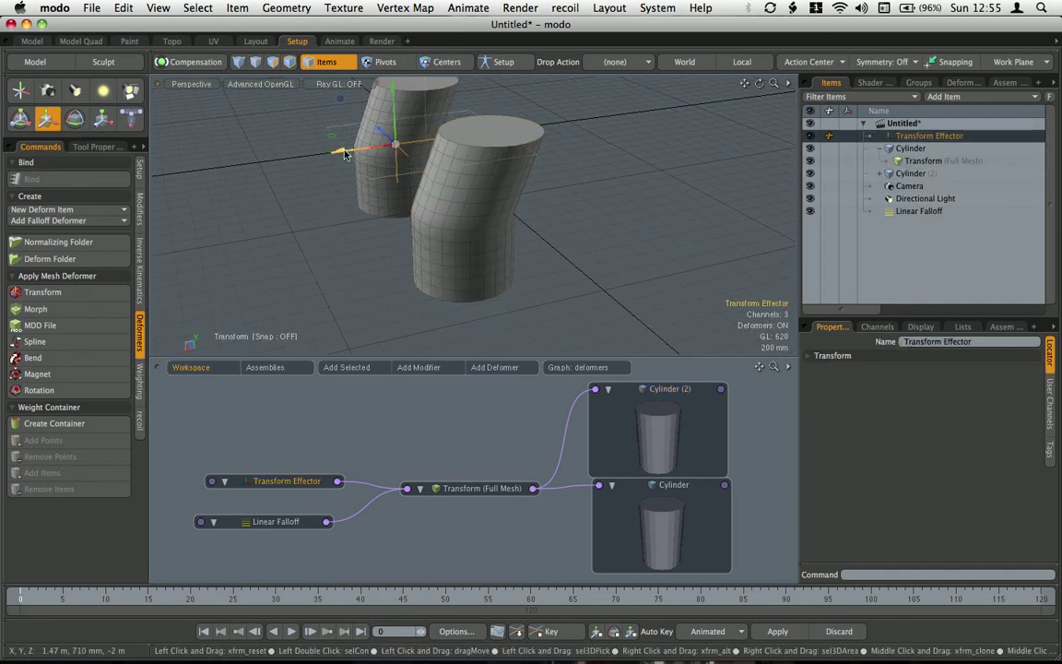
mouse_move(346, 161)
left_mouse_down()
mouse_move(420, 151)
mouse_move(416, 139)
mouse_move(329, 150)
left_mouse_up()
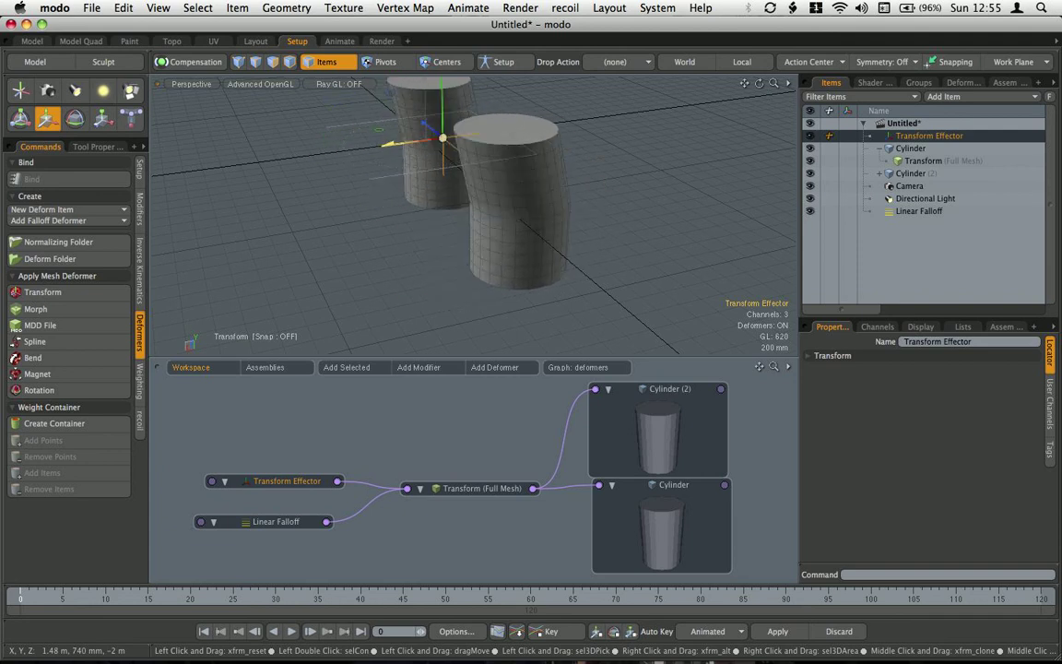
left_click_drag(392, 183, 493, 188, "alt")
left_click_drag(288, 170, 267, 169)
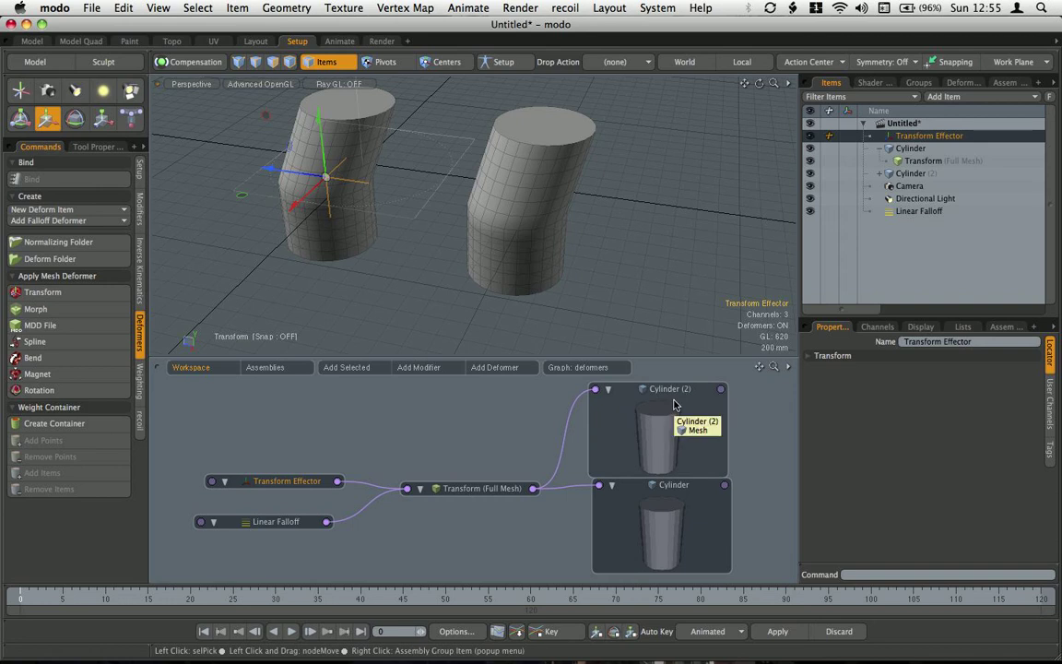
Add another General Influence deformer and link it to Cylinder (2) in place of the Transform (Full Mesh) connection
left_click(514, 370)
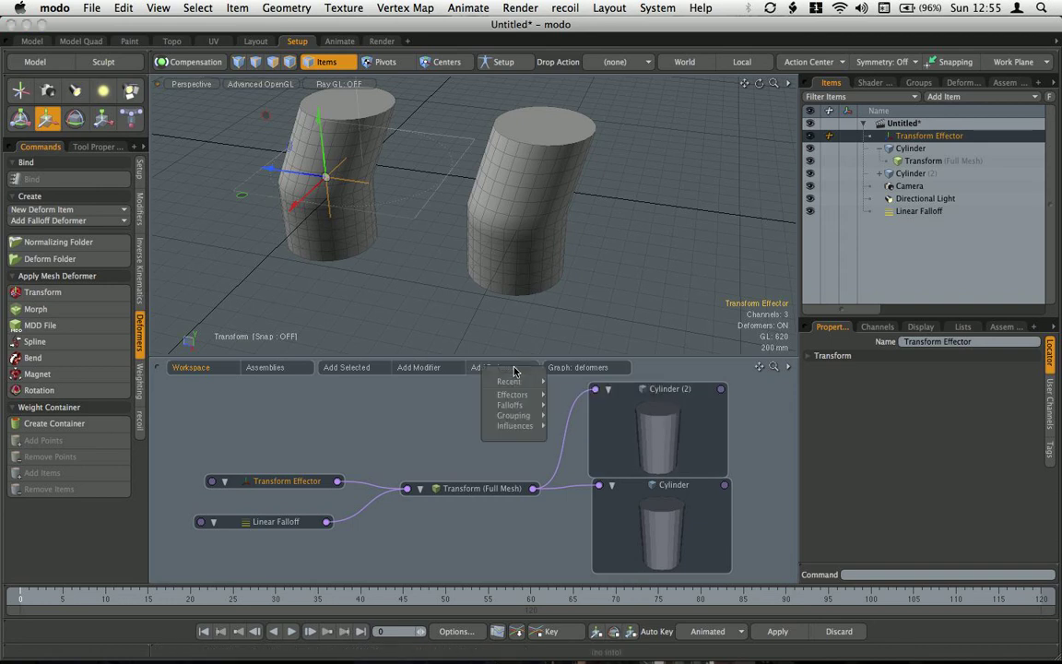
mouse_move(512, 425)
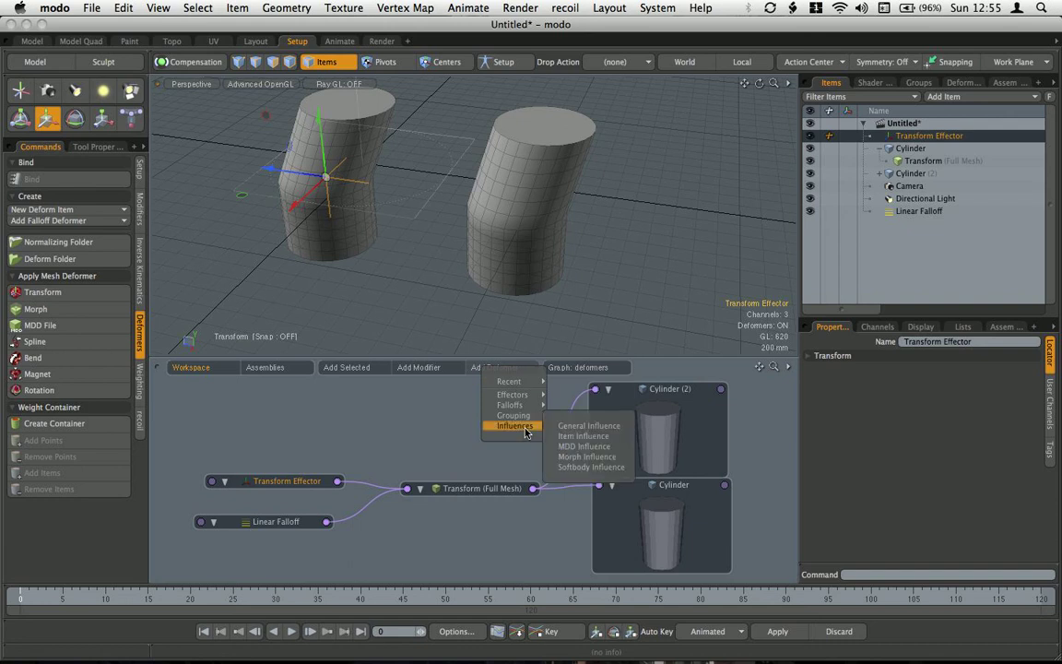
left_click(588, 426)
left_click_drag(567, 477, 492, 411)
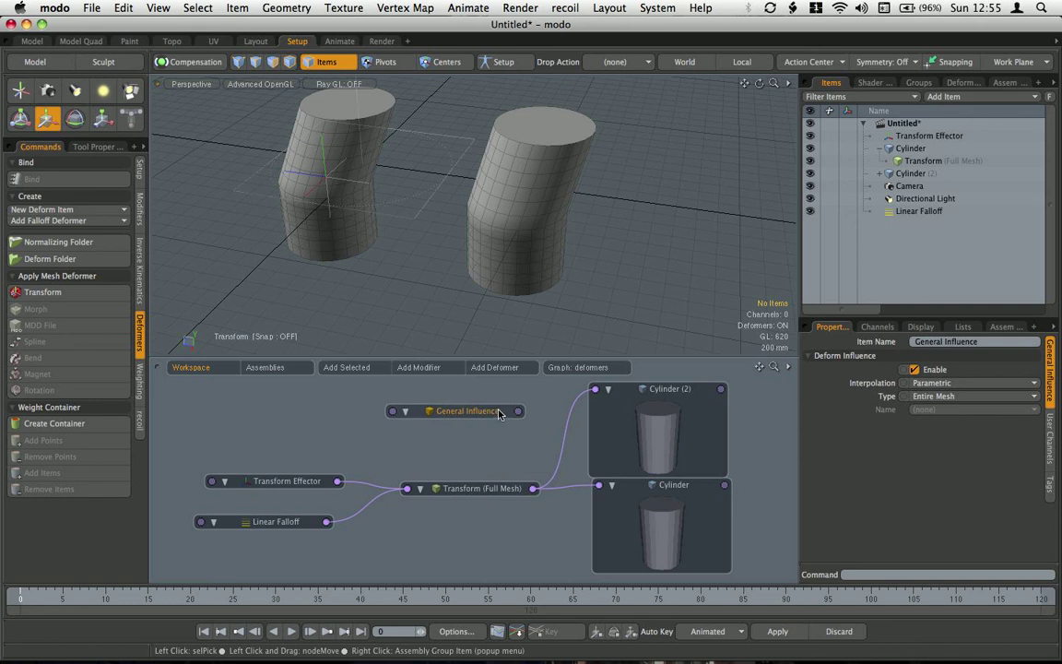
left_click_drag(581, 398, 562, 454)
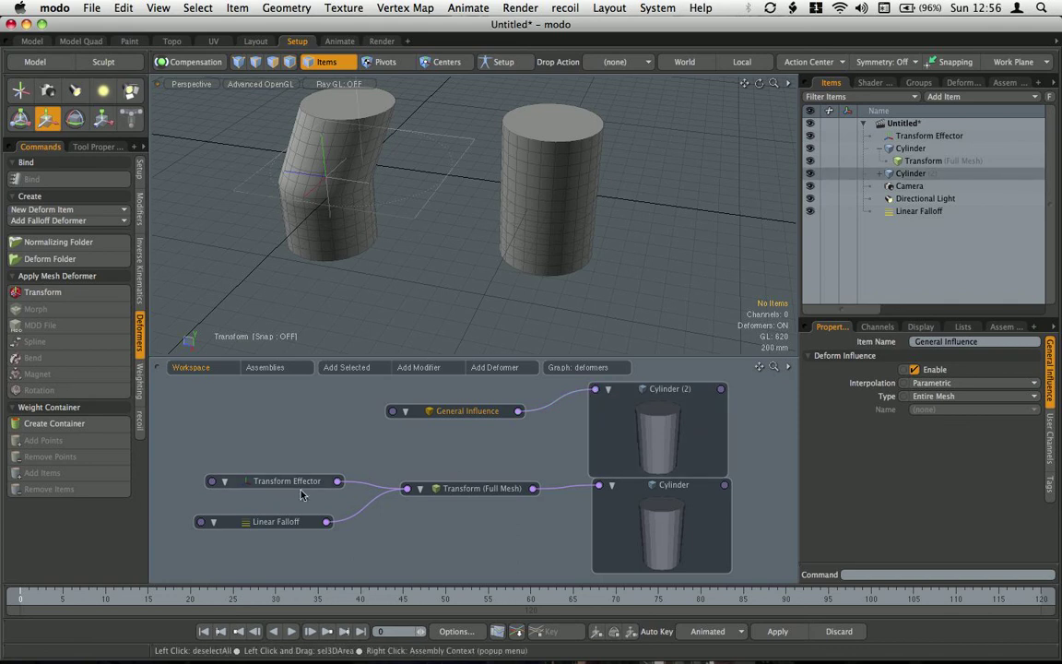
Link the Transform Effector to the new General Influence as well, and move the effector to test its effect on both cylinders
left_click_drag(303, 486, 286, 490)
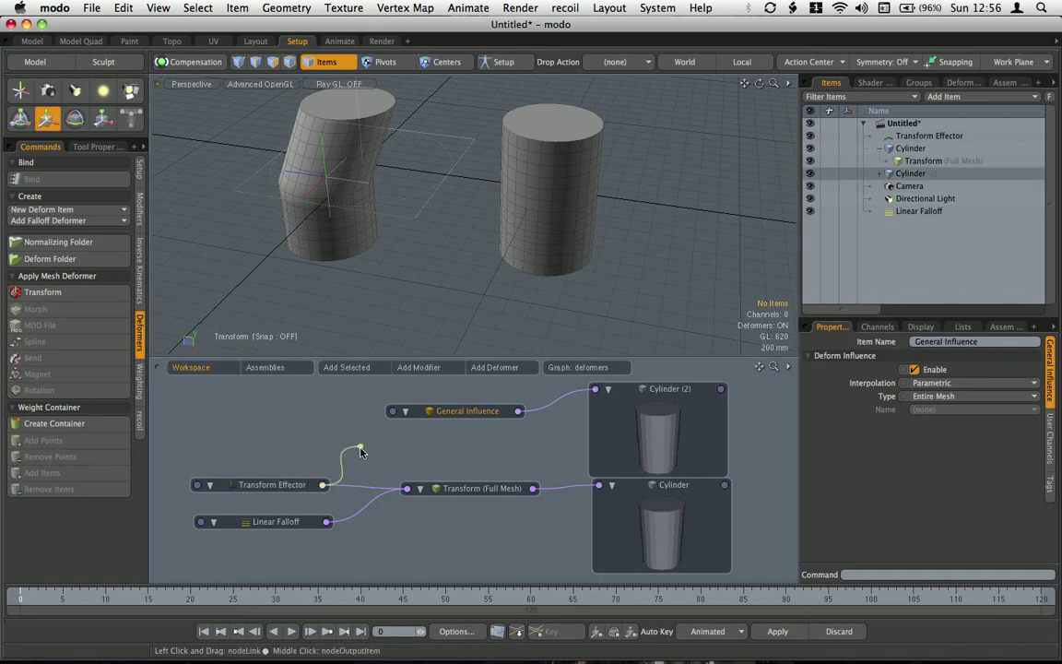
left_click_drag(393, 416, 392, 413)
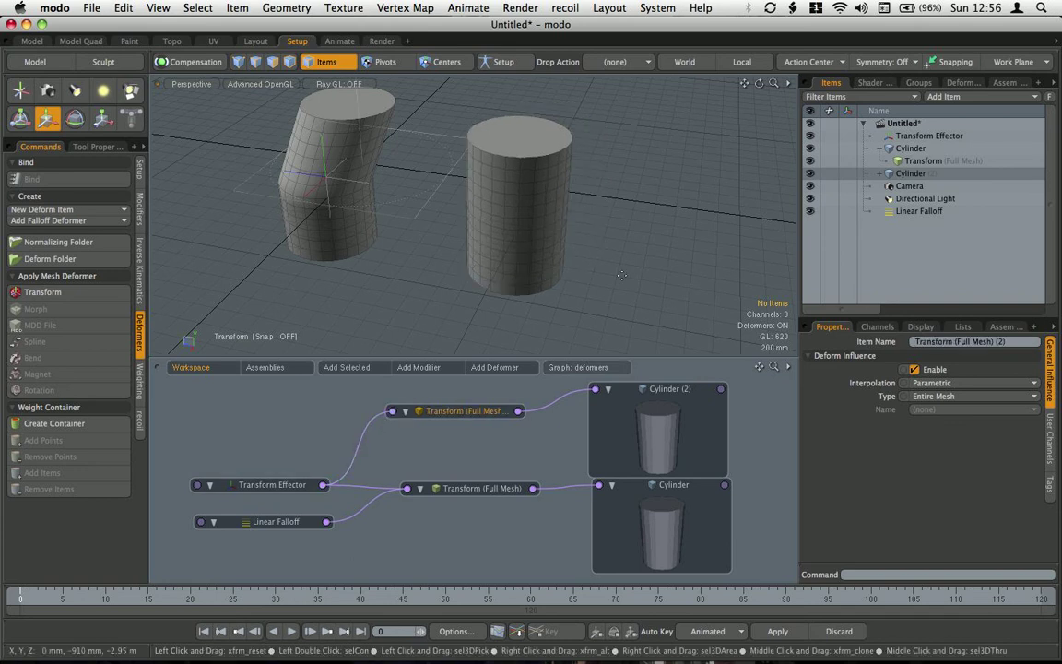
left_click(913, 137)
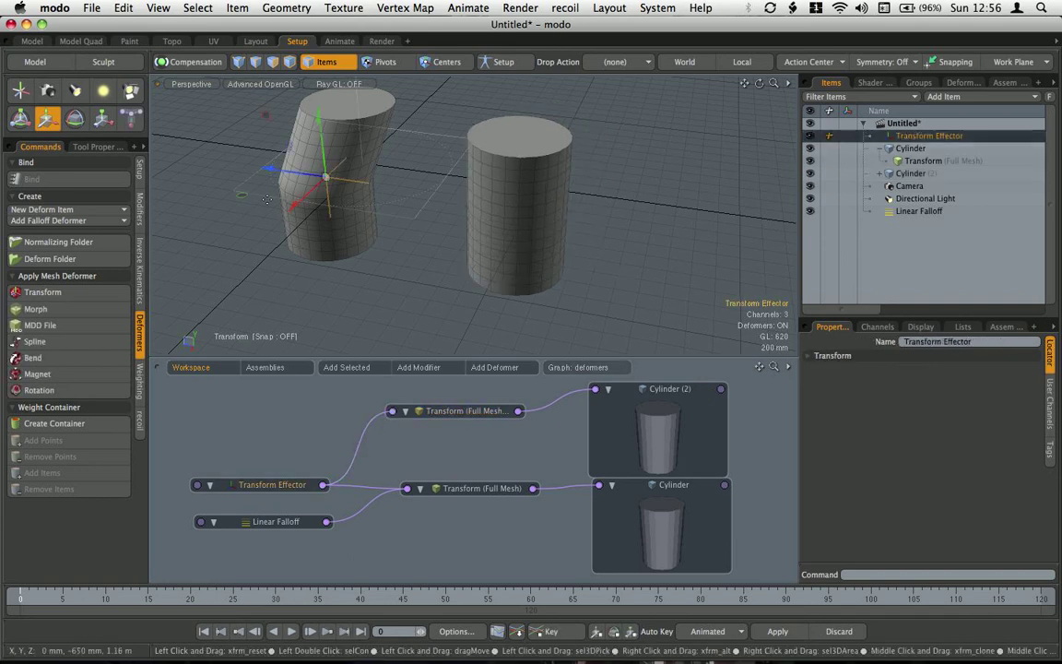
left_click_drag(241, 195, 275, 184)
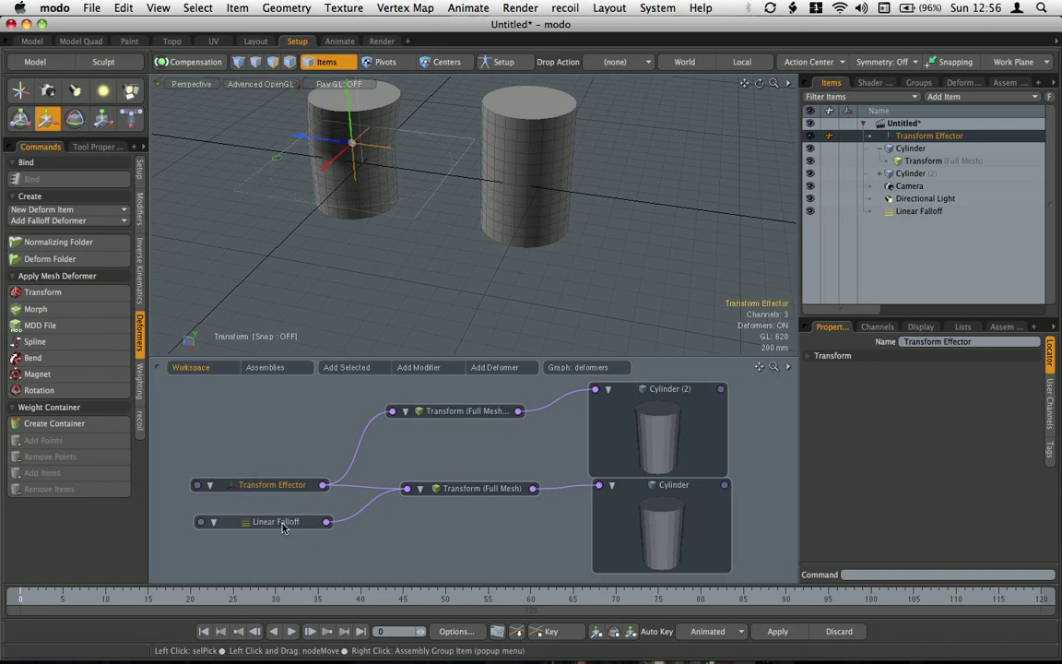
Add a second Linear Falloff to the schematic and link it to Cylinder (2)'s Transform (Full Mesh) influence
left_click_drag(282, 164, 263, 201)
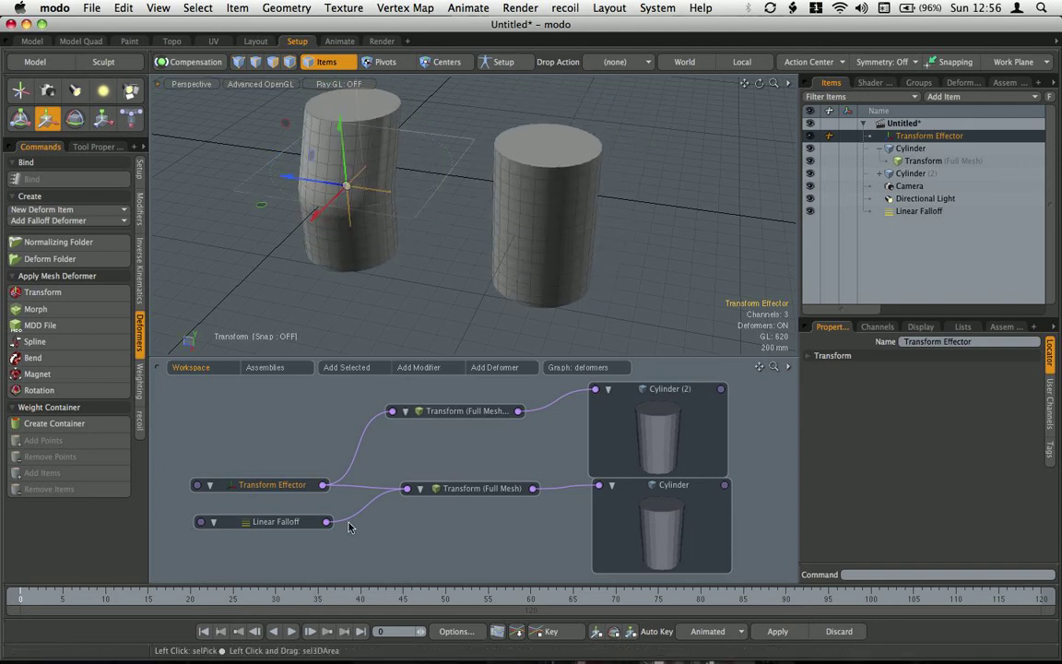
left_click(491, 369)
mouse_move(486, 407)
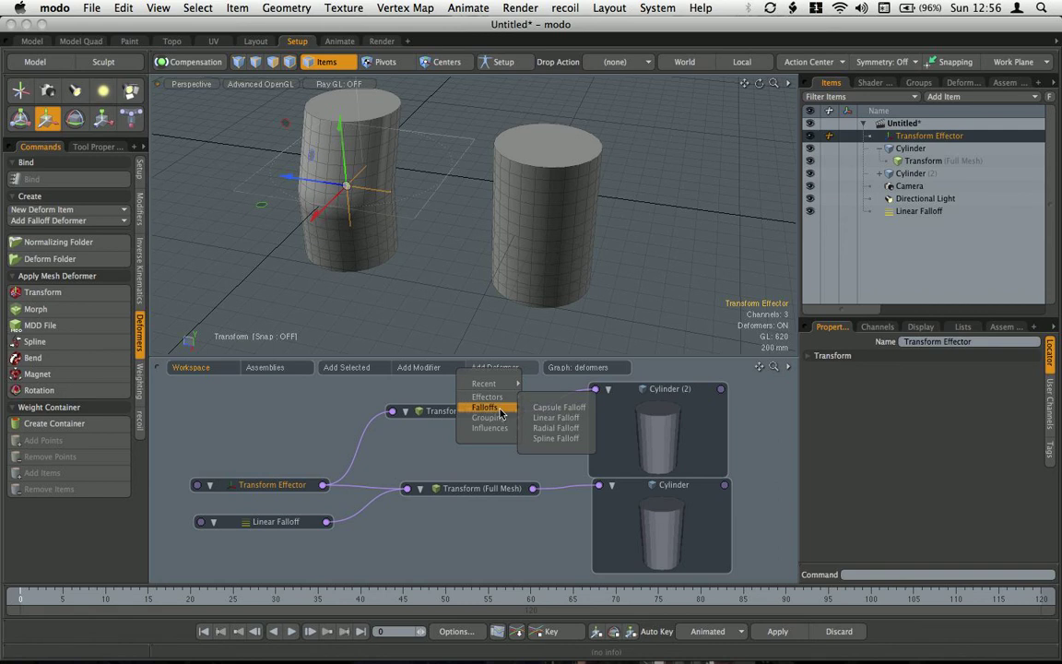
left_click(556, 418)
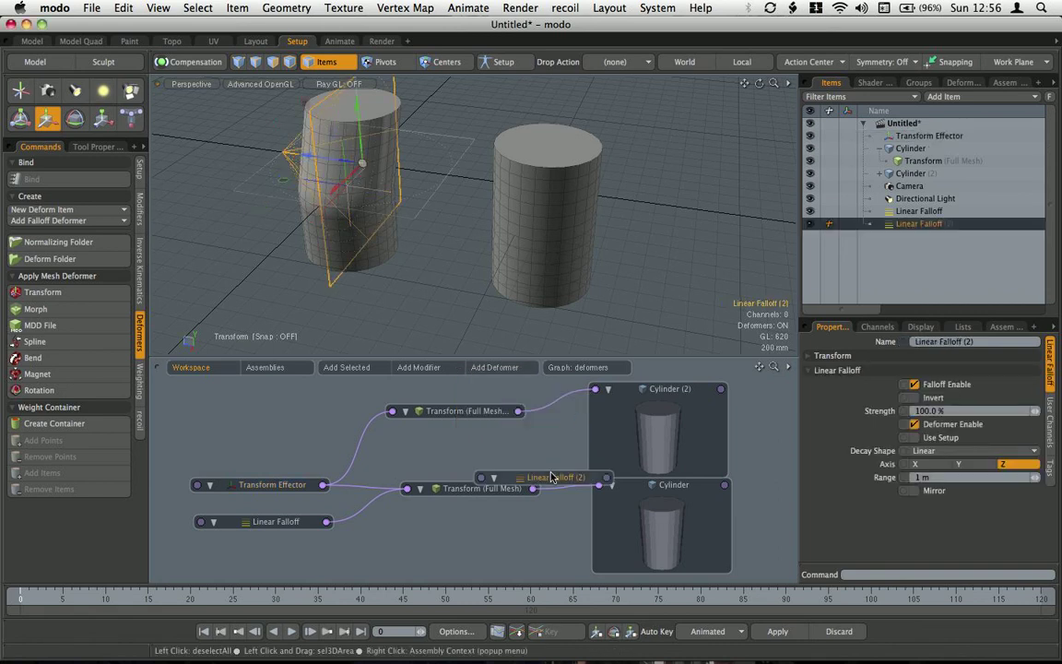
left_click(258, 403)
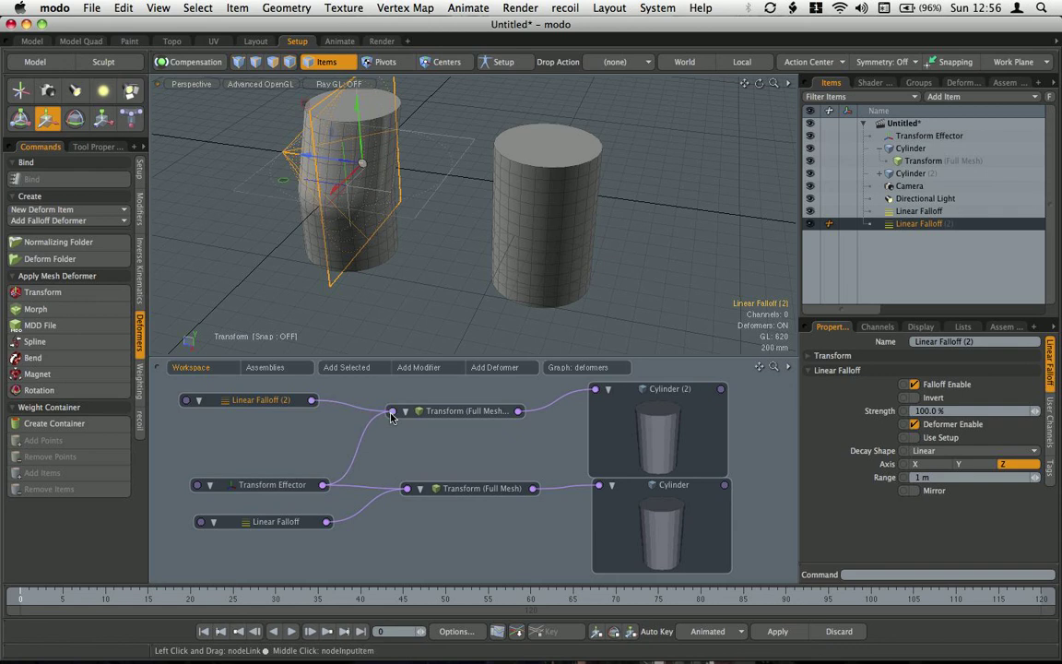
Set the second falloff to the Y axis with Invert enabled, and move the Transform Effector to test both cylinders
left_click(981, 465)
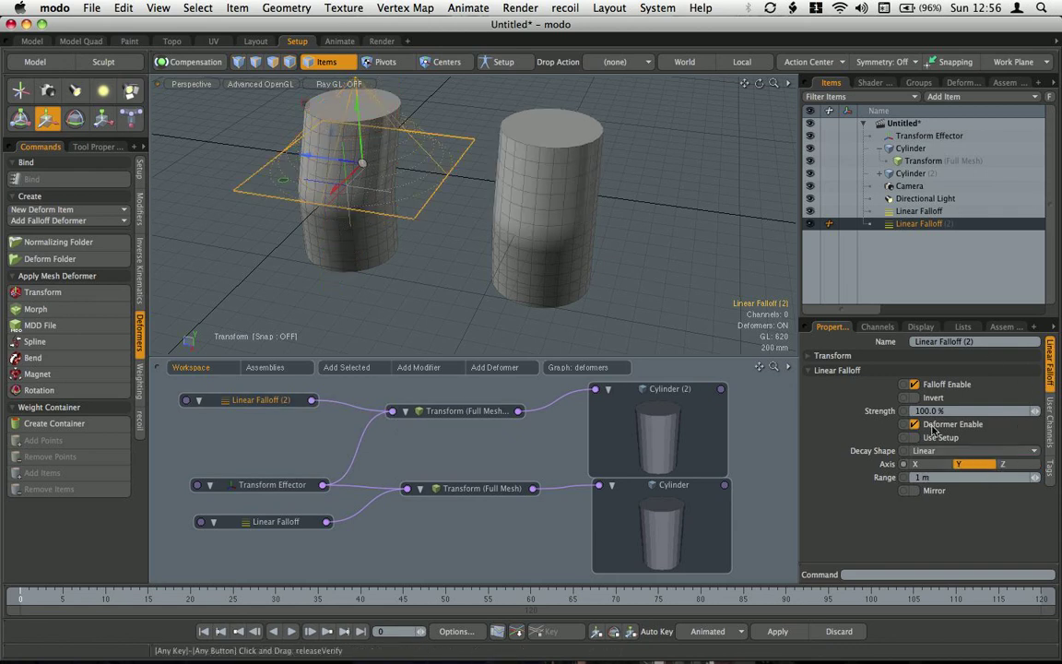
left_click(914, 397)
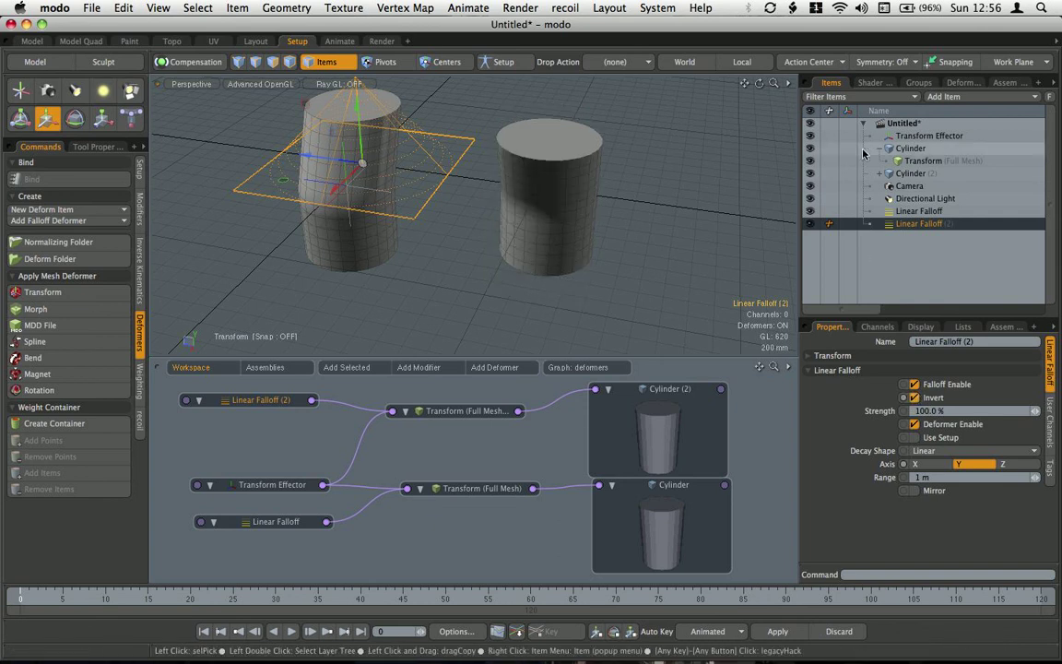
left_click(890, 138)
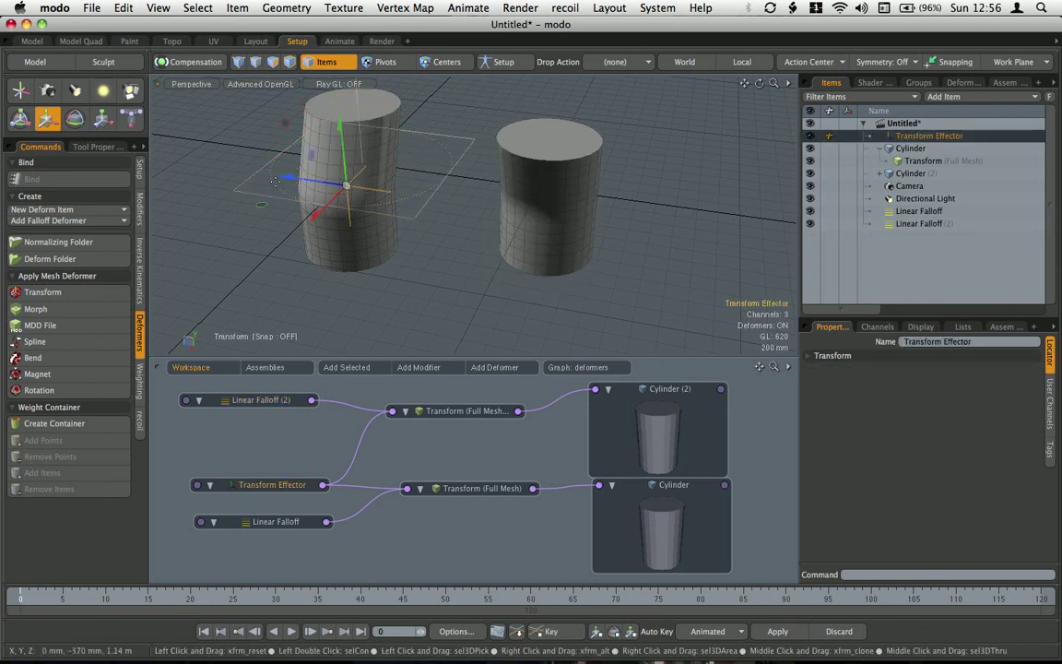
left_click_drag(238, 187, 255, 151)
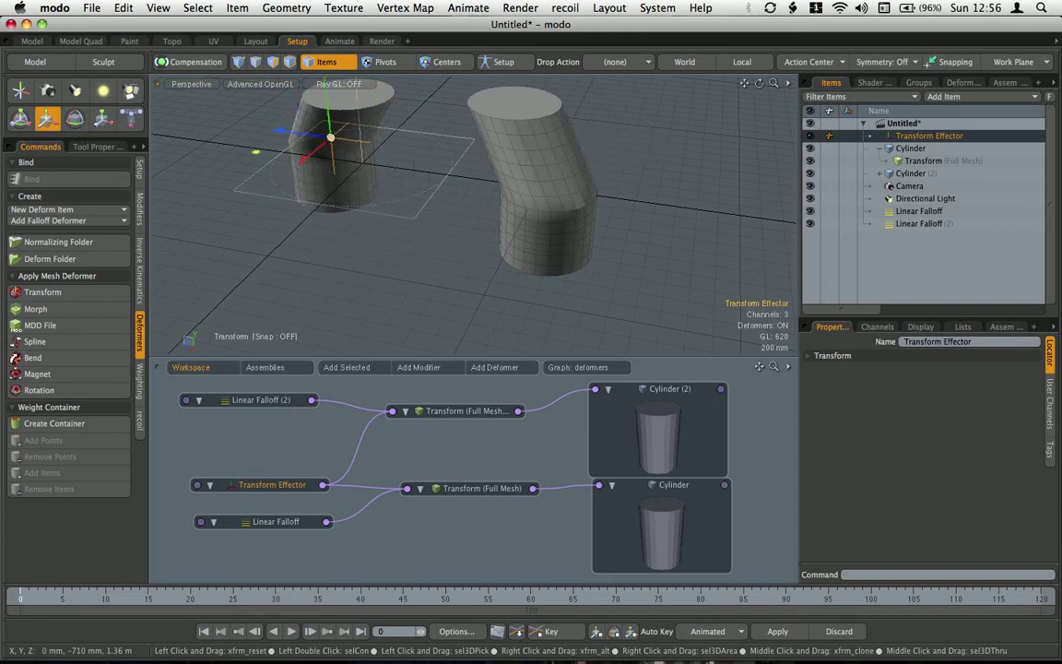
left_click_drag(582, 188, 506, 241, "alt")
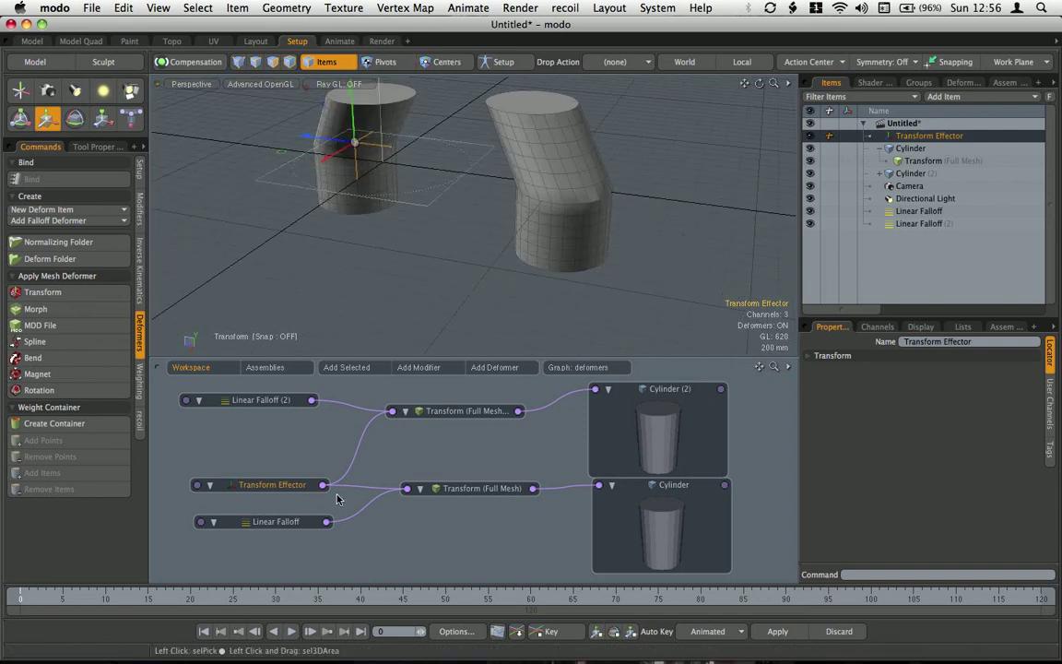
Unlink Linear Falloff (2) from Cylinder (2)'s influence and delete the falloff from the scene
left_click_drag(300, 490, 288, 455)
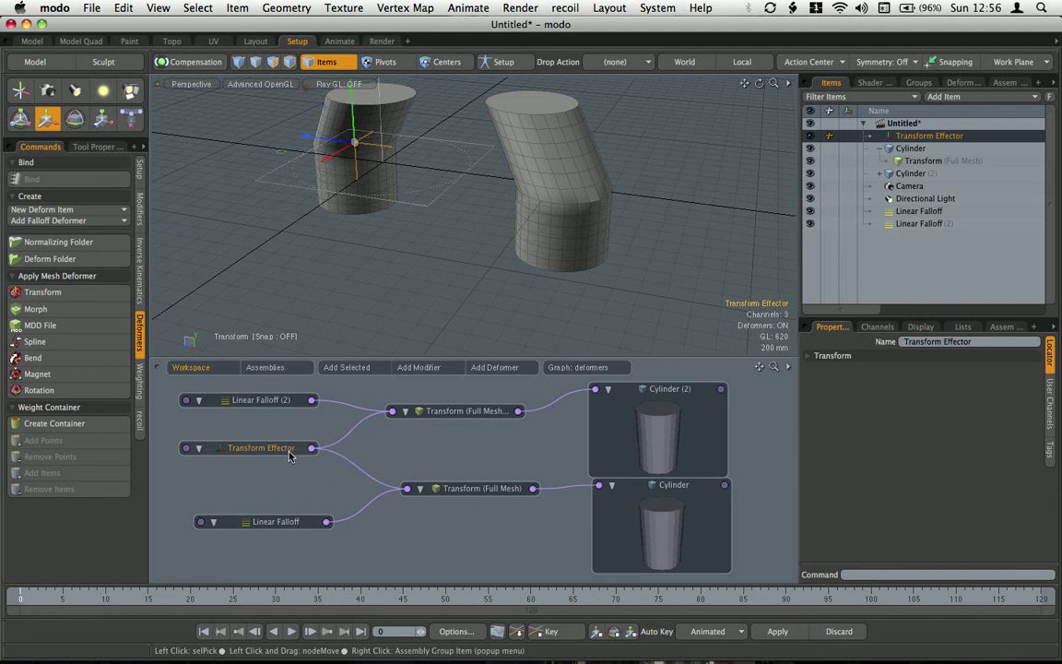
left_click_drag(289, 455, 288, 476)
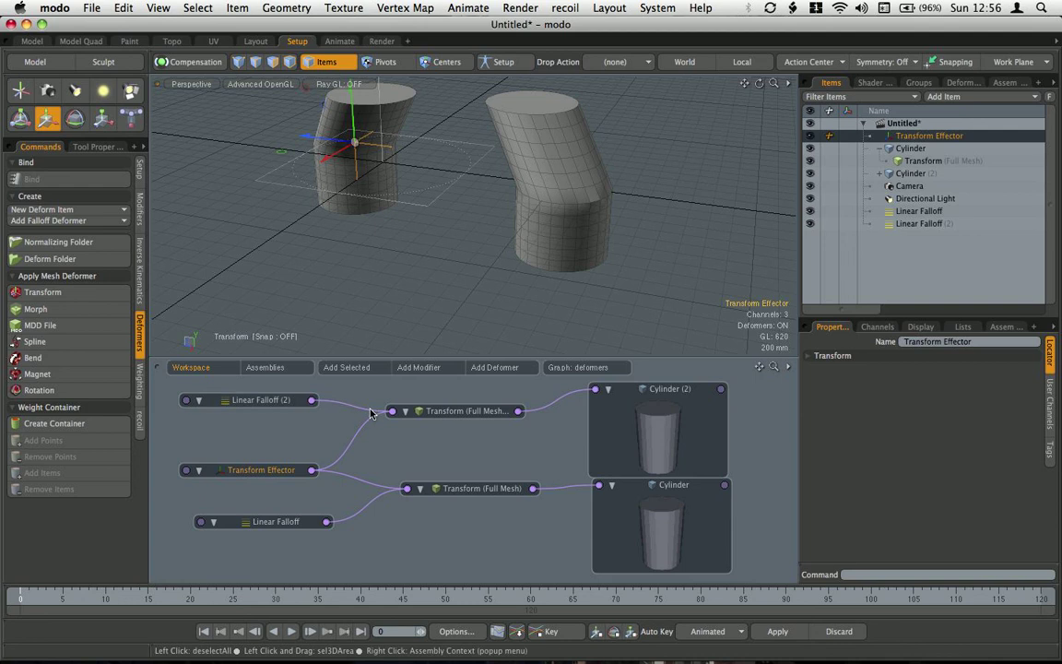
key("Delete")
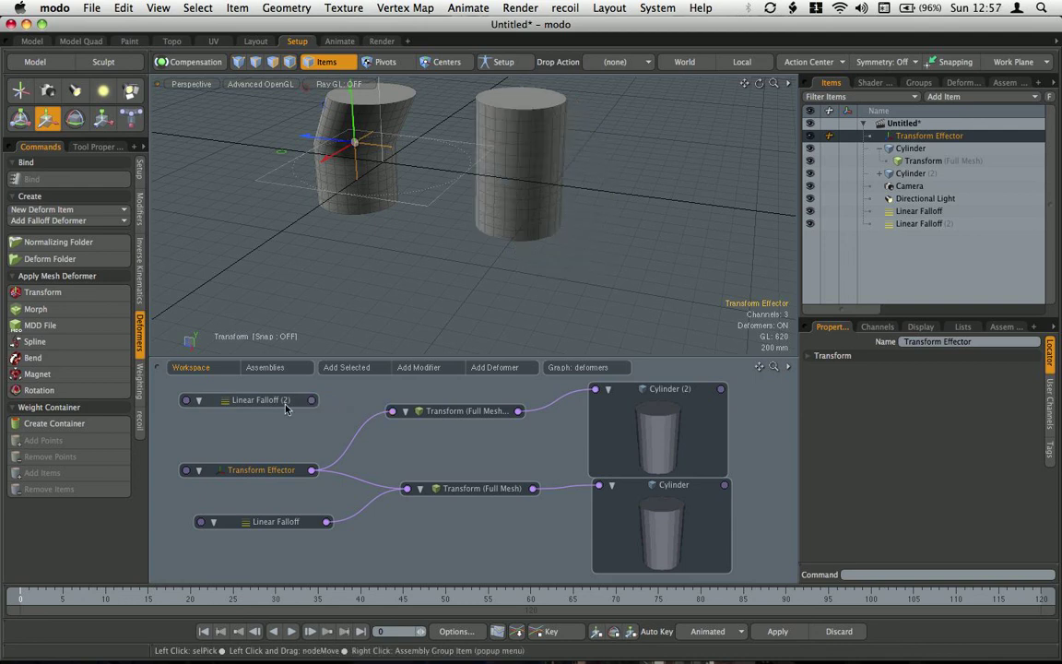
left_click(297, 401)
right_click(297, 400)
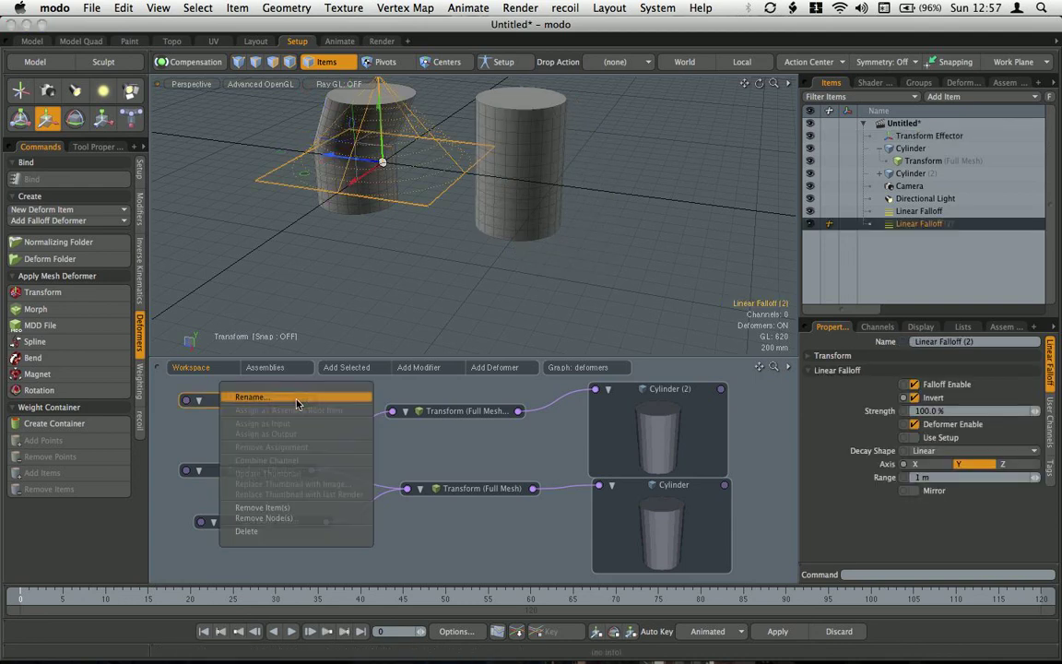
left_click(291, 530)
Add a second Transform Effector above the existing one and link it to Cylinder (2)'s Transform (Full Mesh) influence
left_click(497, 368)
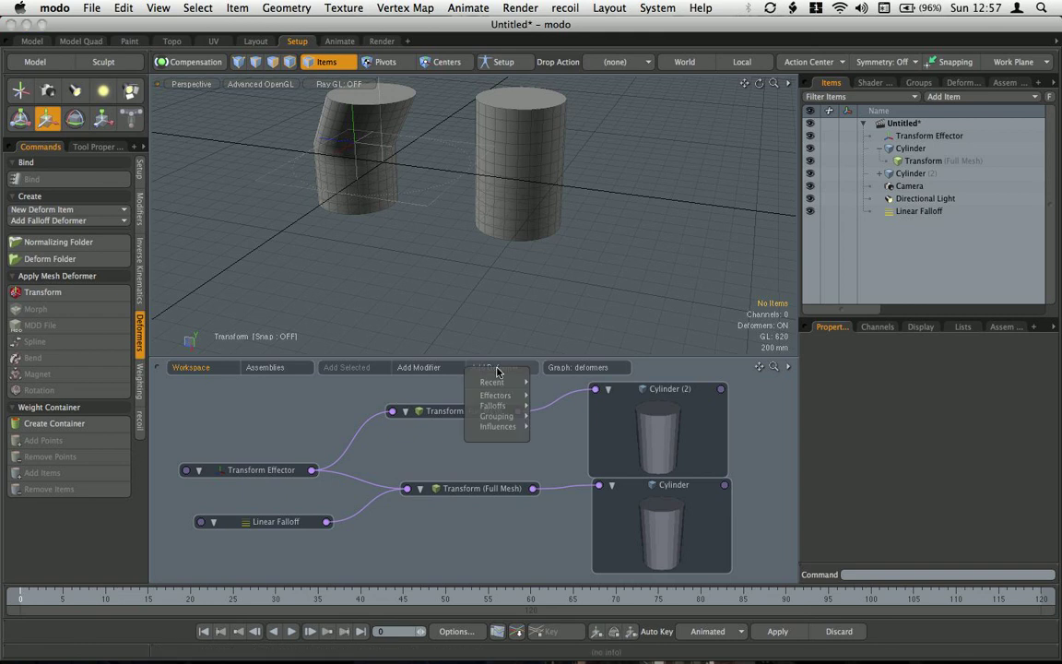
mouse_move(516, 398)
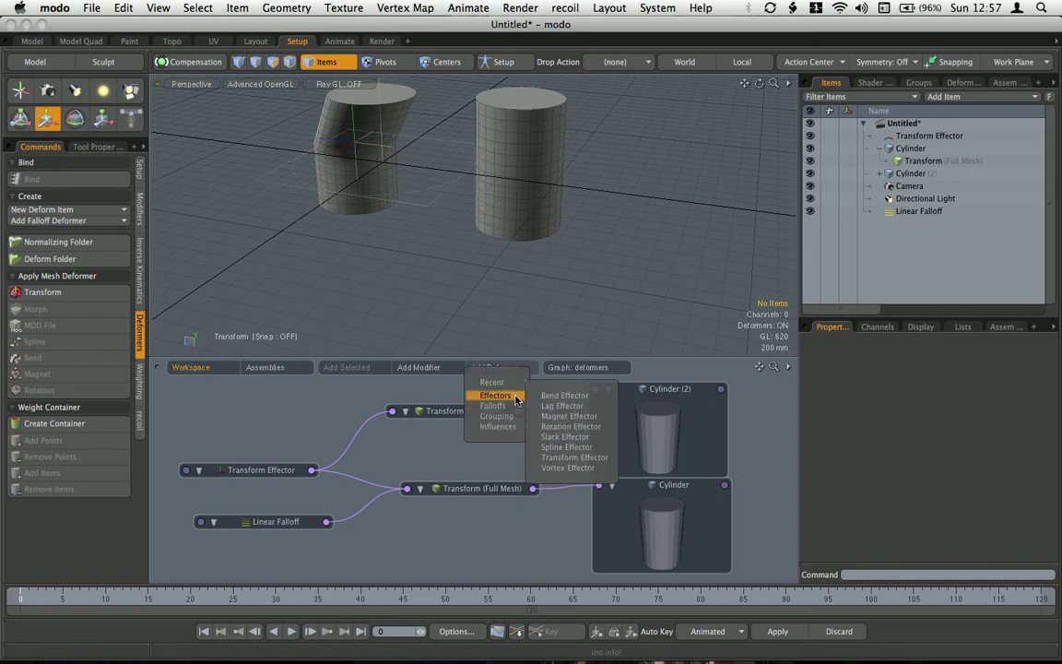
left_click(576, 457)
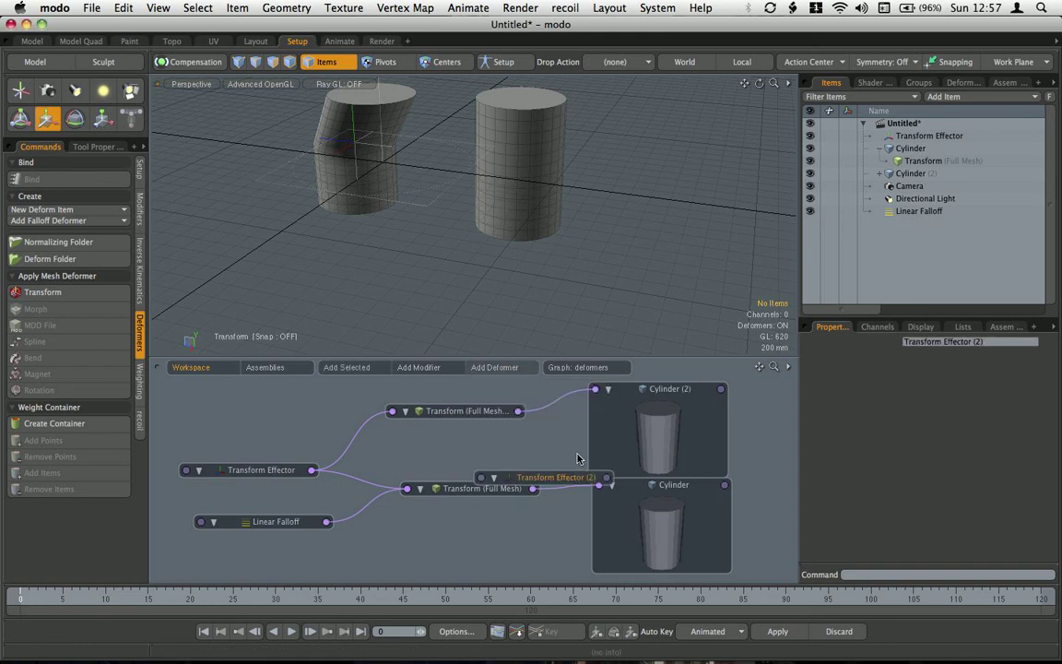
left_click_drag(534, 478, 240, 393)
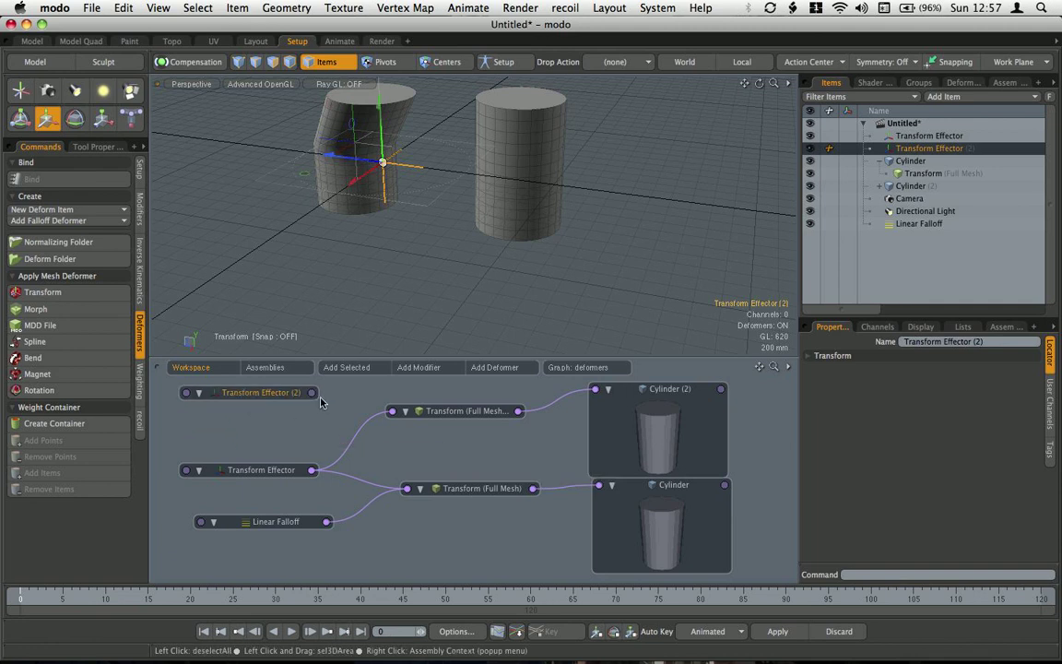
Place the Linear Falloff node between the two effectors and link it to Cylinder (2)'s influence as well
left_click_drag(284, 521, 277, 429)
left_click_drag(273, 472, 269, 529)
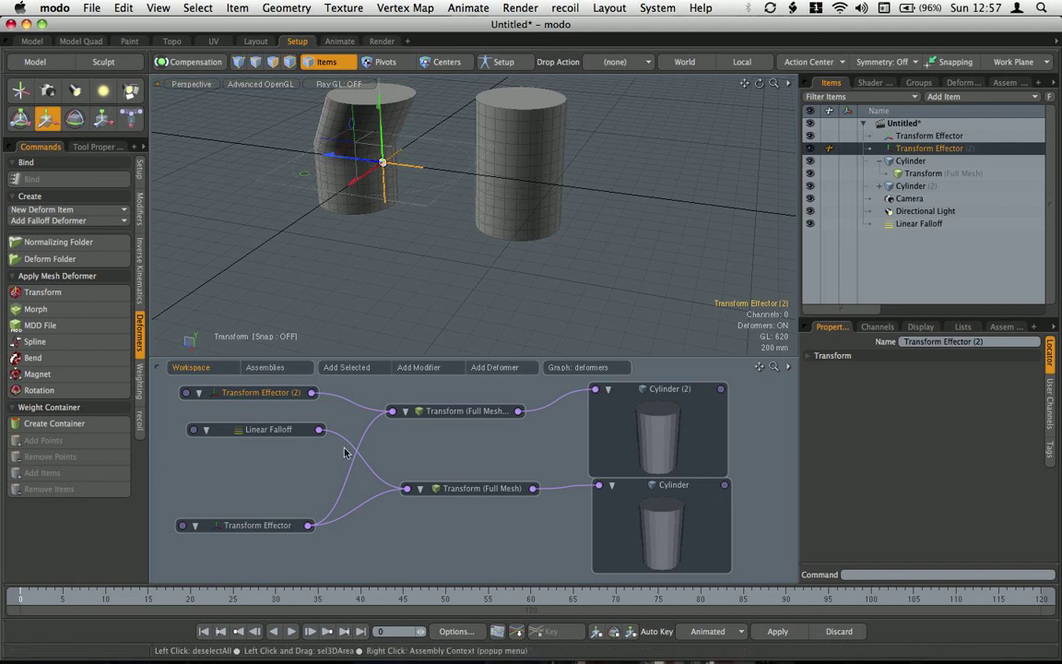
left_click_drag(342, 440, 393, 412)
left_click_drag(263, 429, 256, 452)
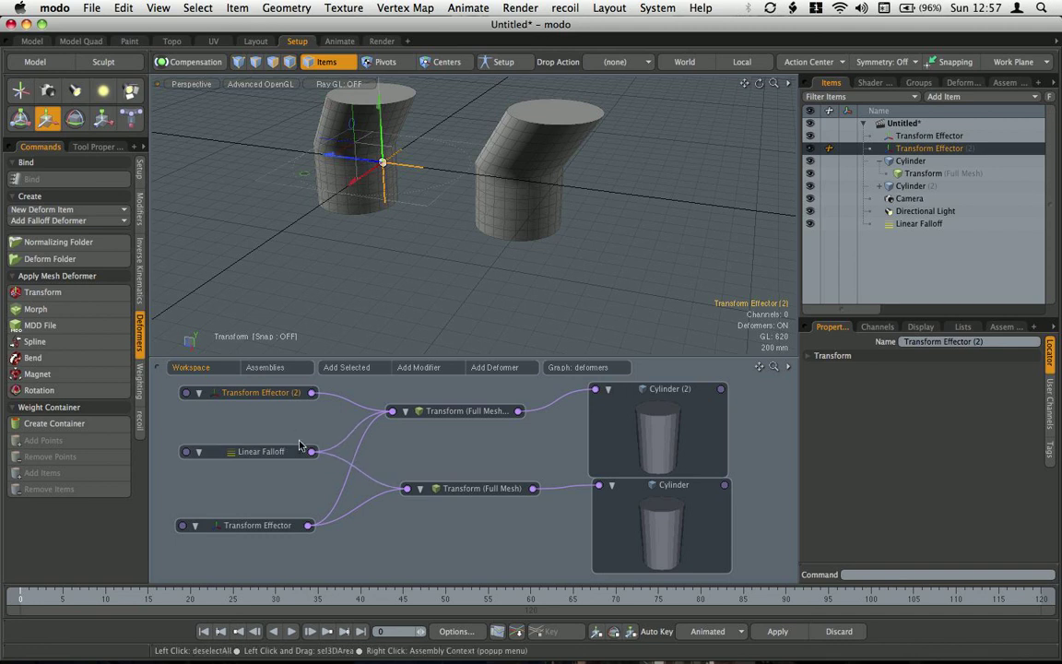
Remove the first Transform Effector's link to Cylinder (2)'s influence, and move both effectors to test them on their own cylinders
left_click(273, 397)
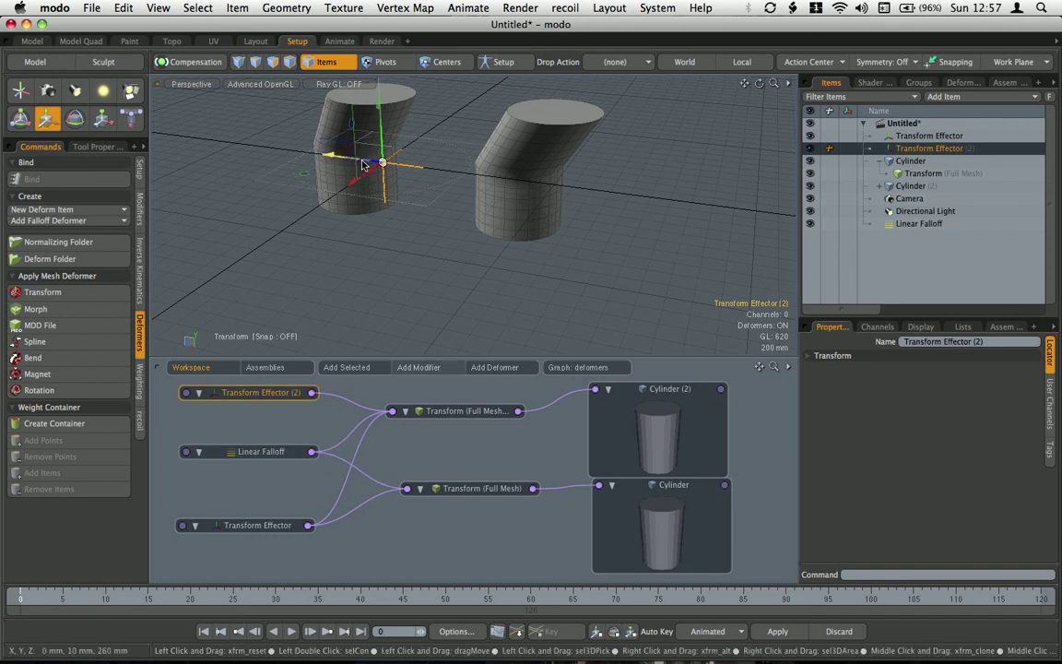
left_click_drag(349, 163, 263, 138)
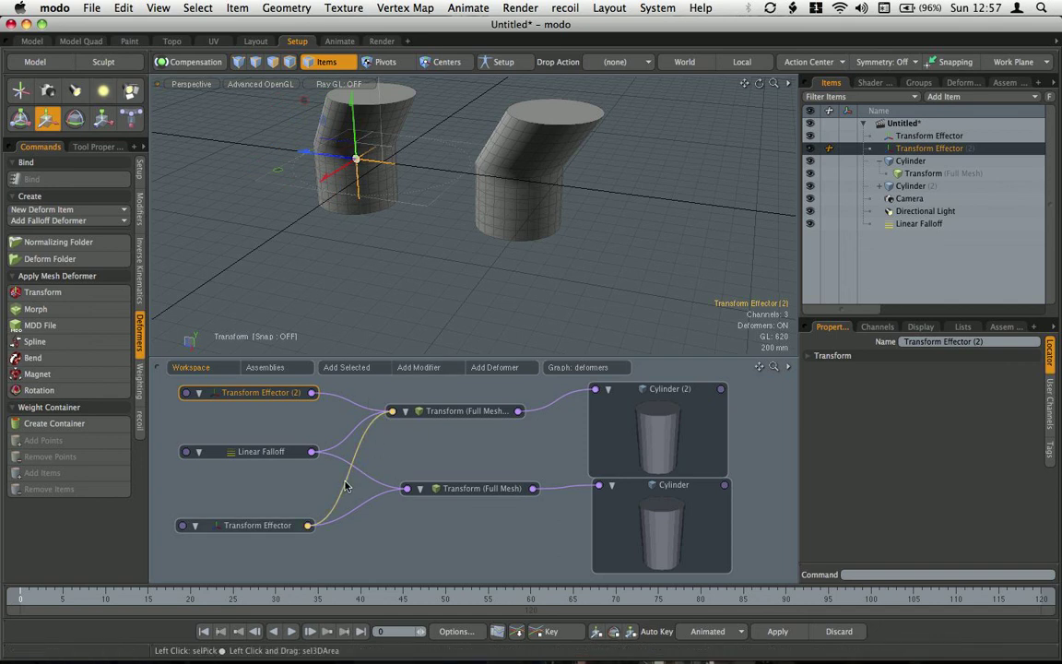
key("Delete")
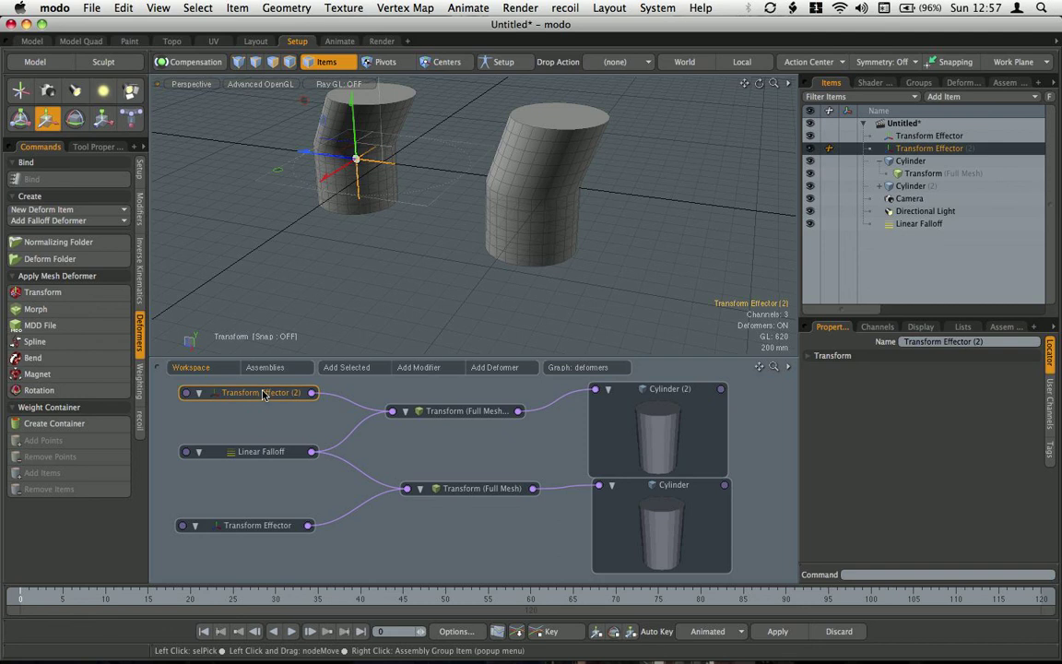
left_click_drag(305, 151, 297, 179)
left_click(261, 527)
Lower the shared Linear Falloff along Y to test its effect on both cylinders
left_click(254, 451)
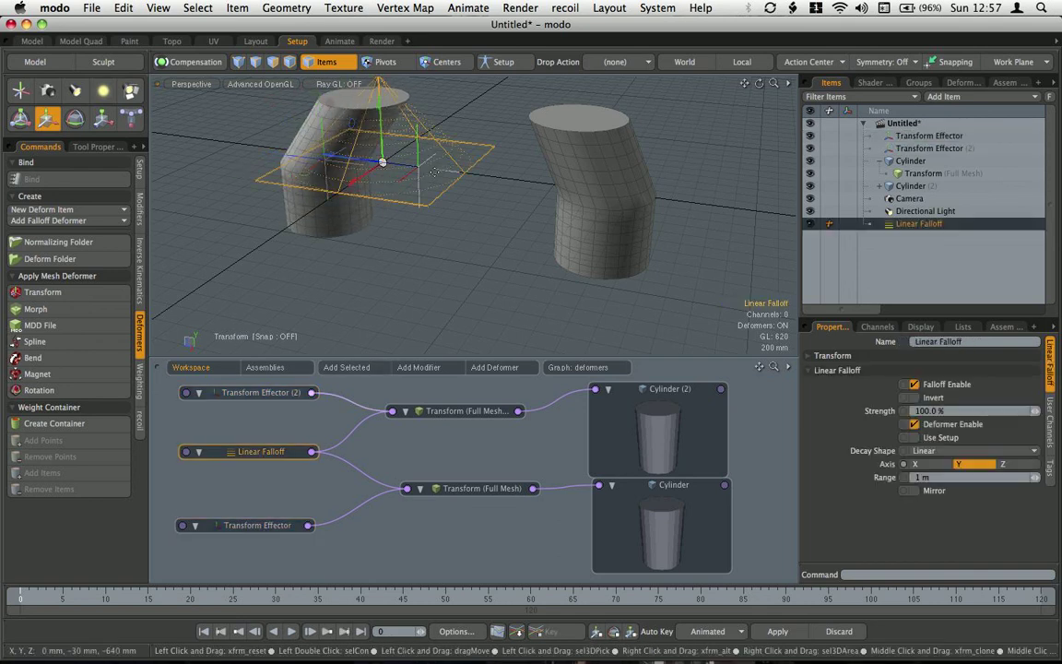
mouse_move(383, 108)
left_mouse_down()
mouse_move(383, 170)
mouse_move(383, 129)
left_mouse_up()
left_click_drag(384, 183, 387, 238)
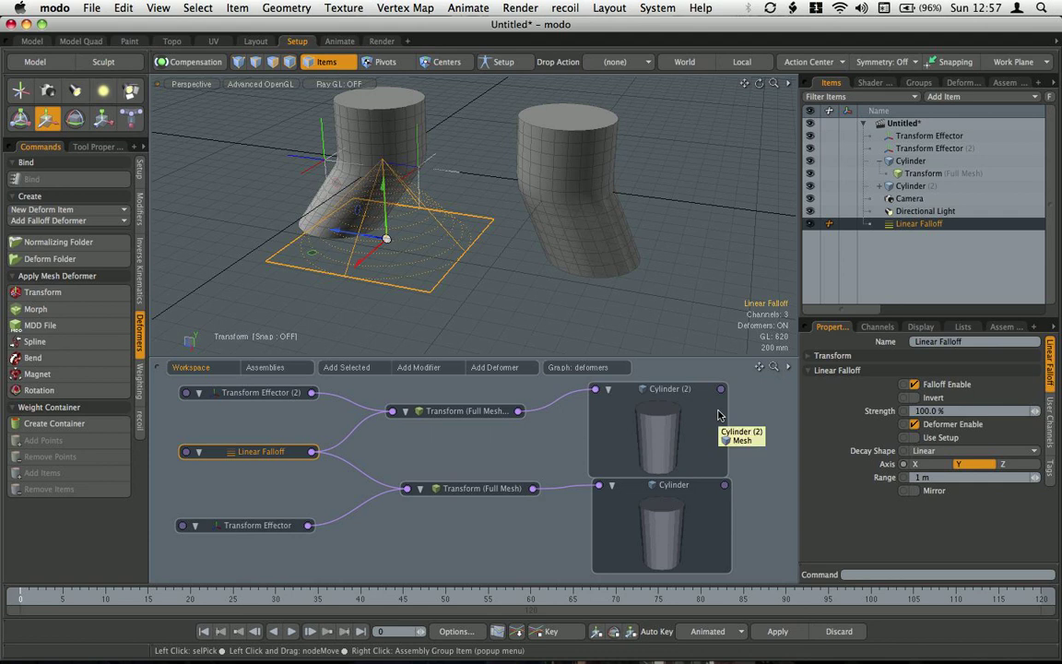
Select Cylinder (2)'s Transform (Full Mesh) influence and look through the influence types available as deformers
left_click(466, 412)
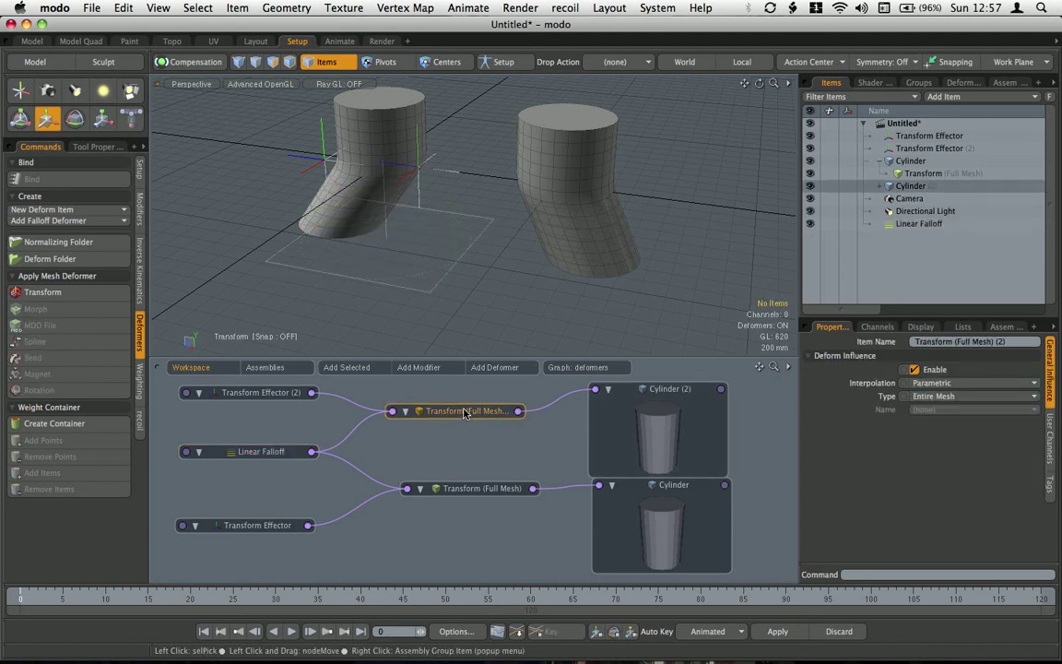
left_click(489, 367)
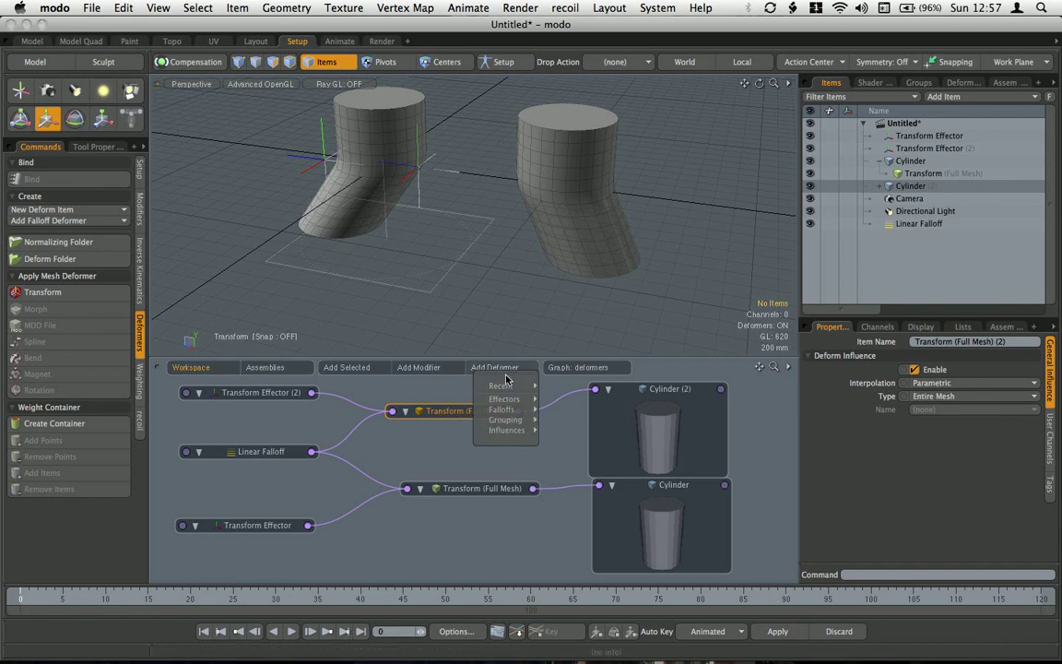
mouse_move(493, 434)
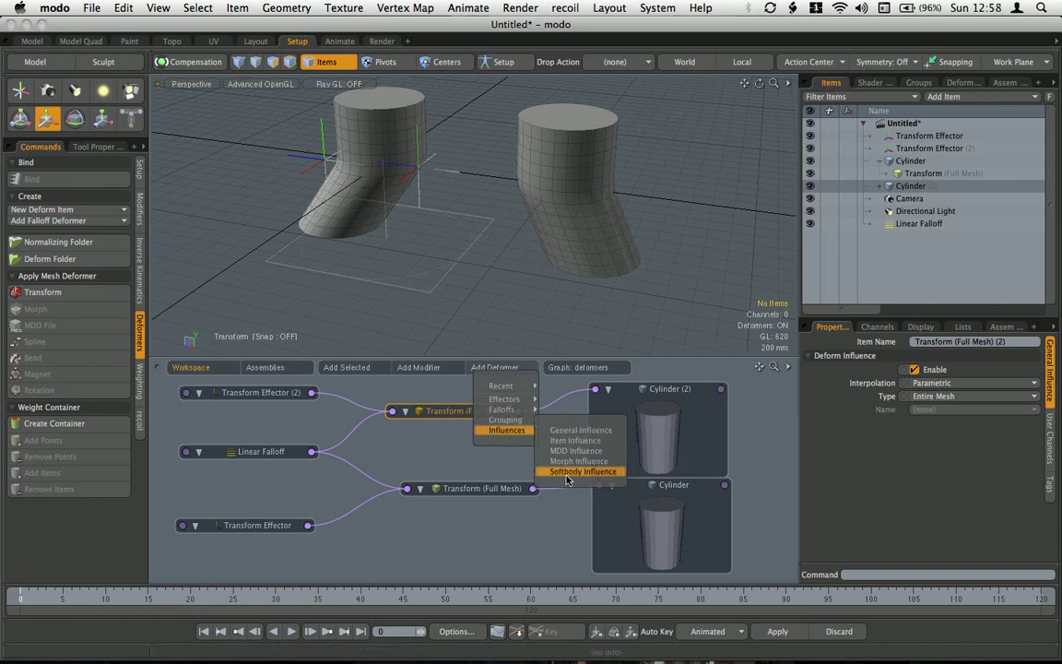
left_click(455, 452)
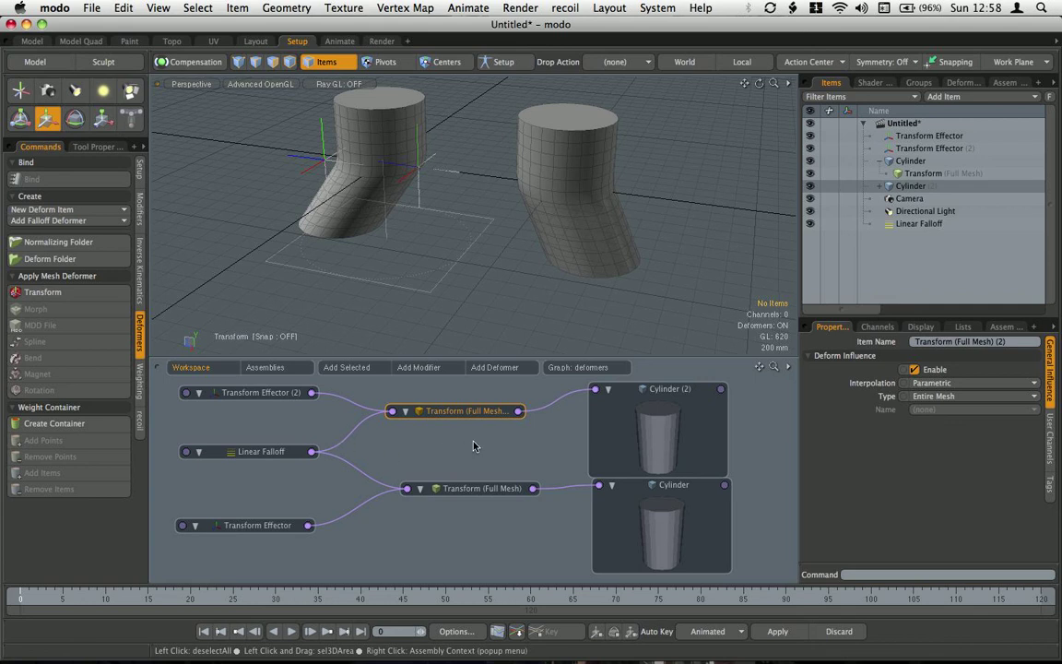
Try linking Transform Effector (2) directly to Cylinder (2), and restore the connection through its Transform (Full Mesh) influence
left_click_drag(516, 412, 520, 452)
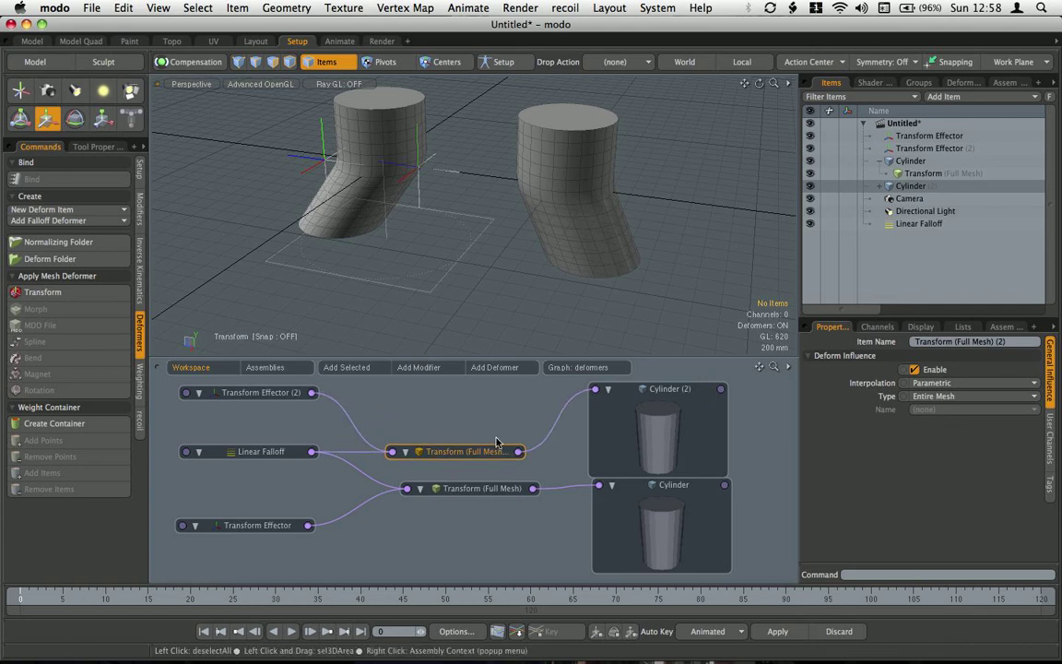
mouse_move(595, 388)
left_mouse_down()
mouse_move(582, 400)
mouse_move(376, 392)
mouse_move(552, 412)
mouse_move(597, 398)
left_mouse_up()
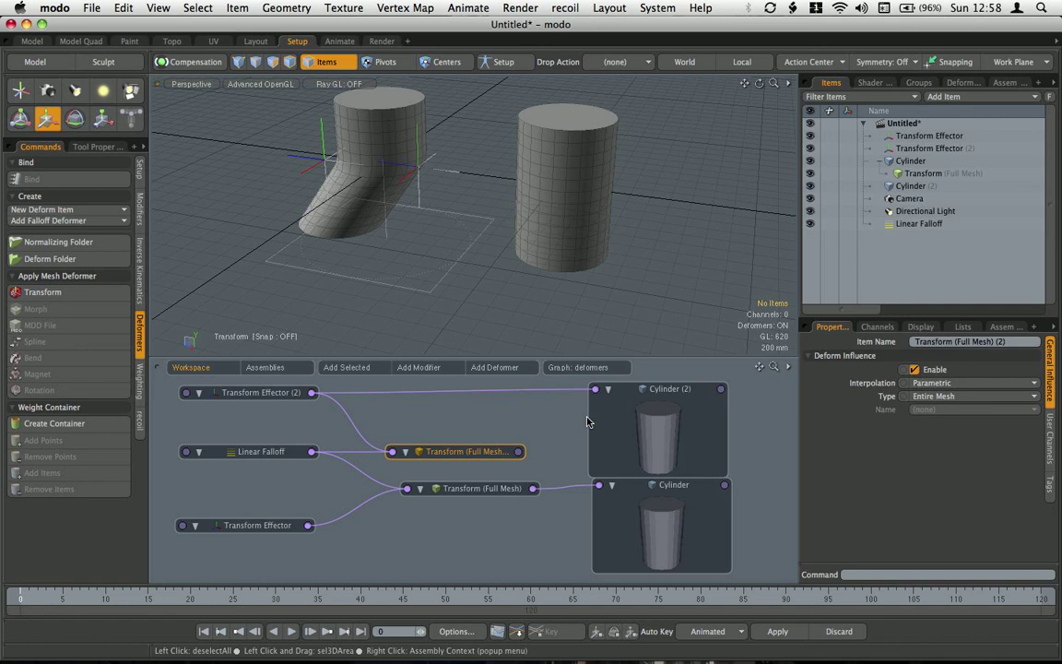
key("super+z")
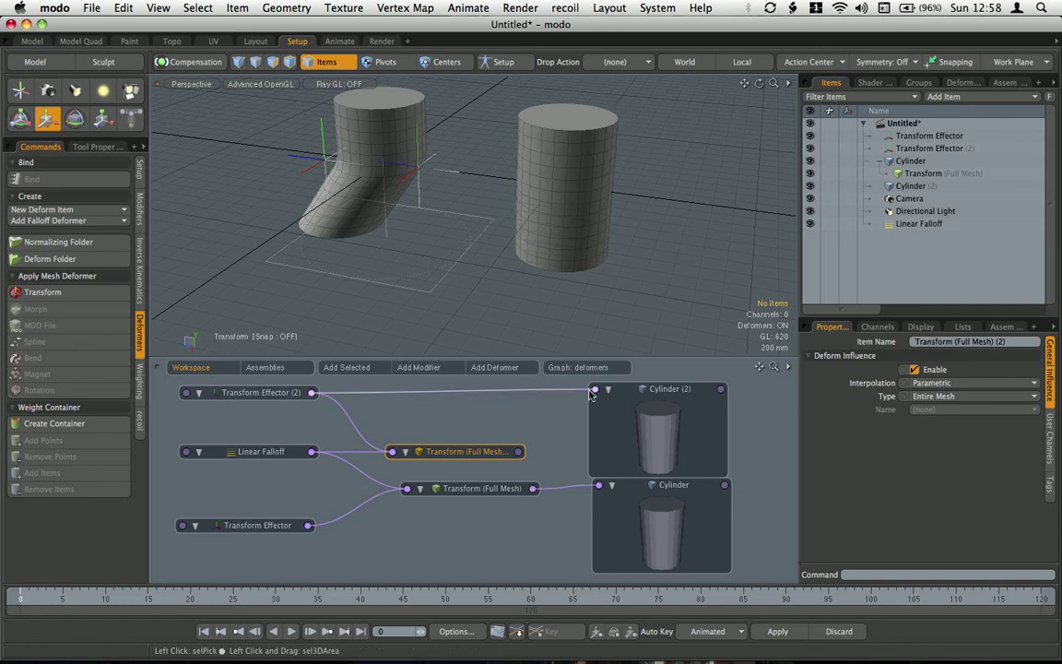
left_click_drag(519, 451, 595, 389)
left_click_drag(472, 443, 479, 410)
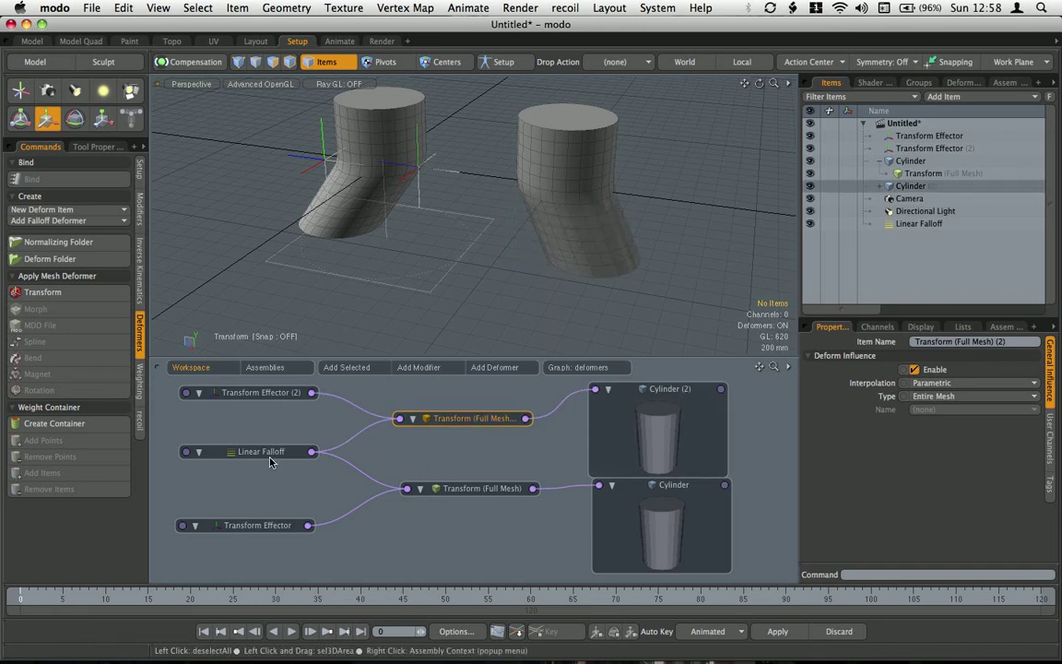